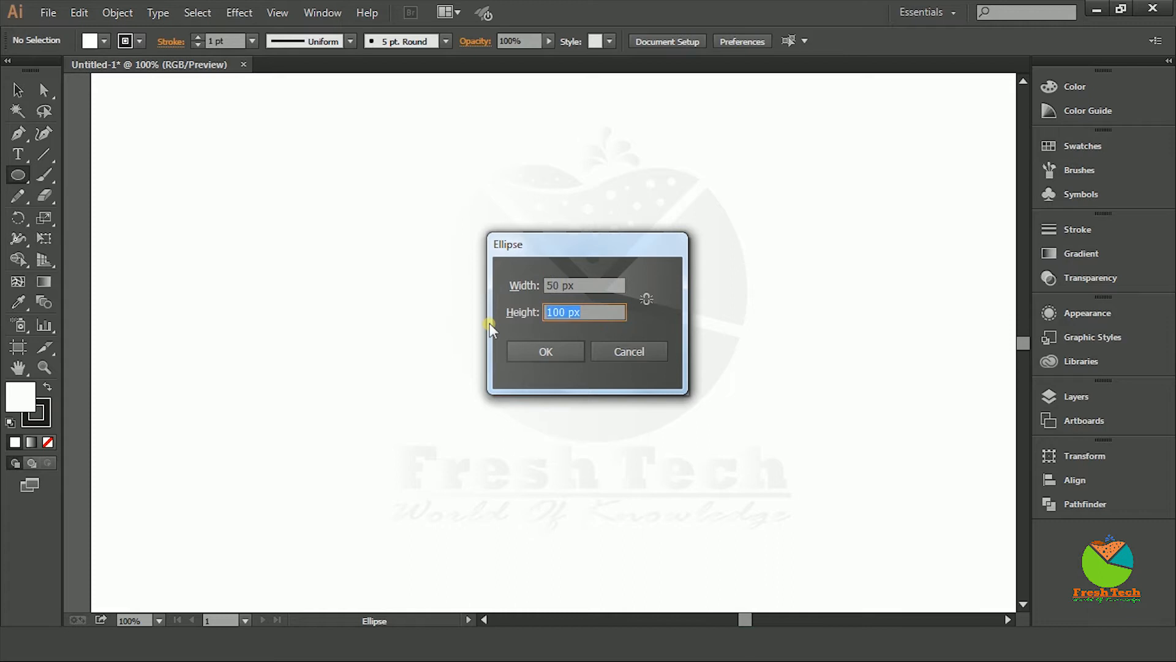
# Step: Draw a 50 px wide circle and give it a black fill with no stroke
pyautogui.click(545, 351)
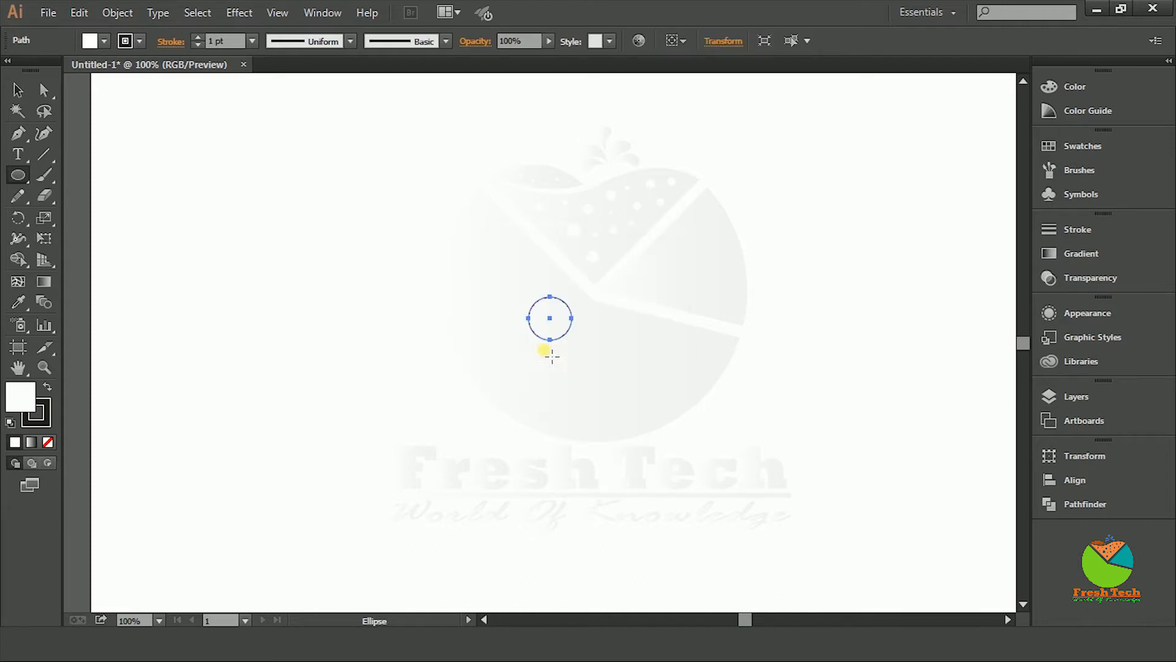
pyautogui.click(49, 390)
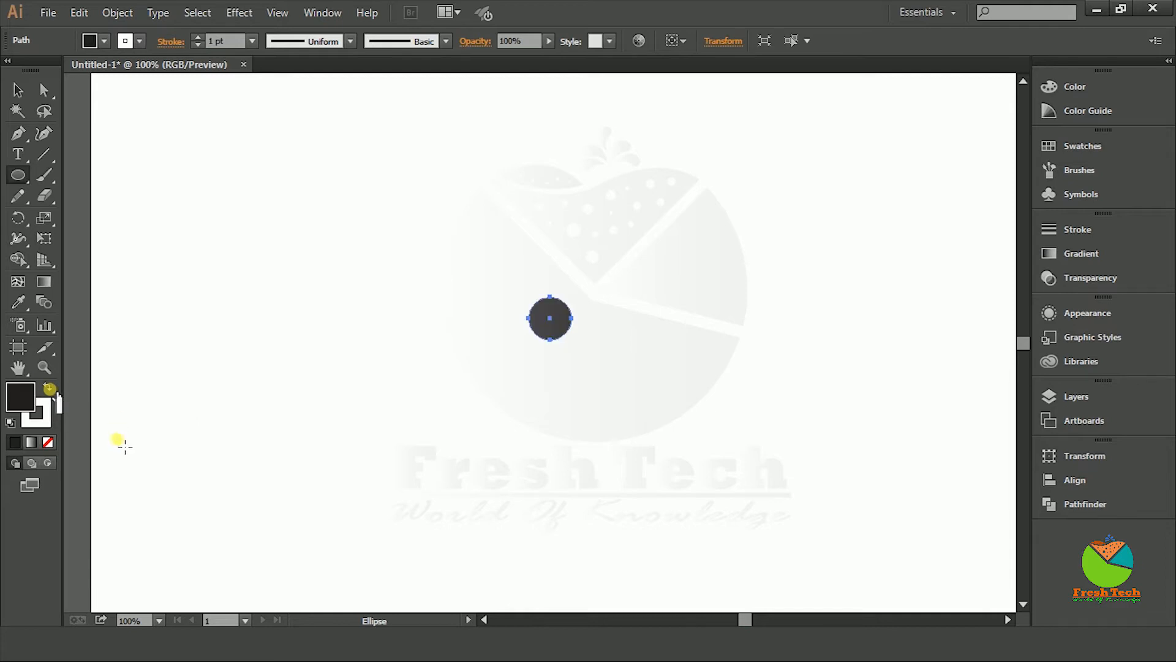
pyautogui.click(49, 431)
pyautogui.click(49, 439)
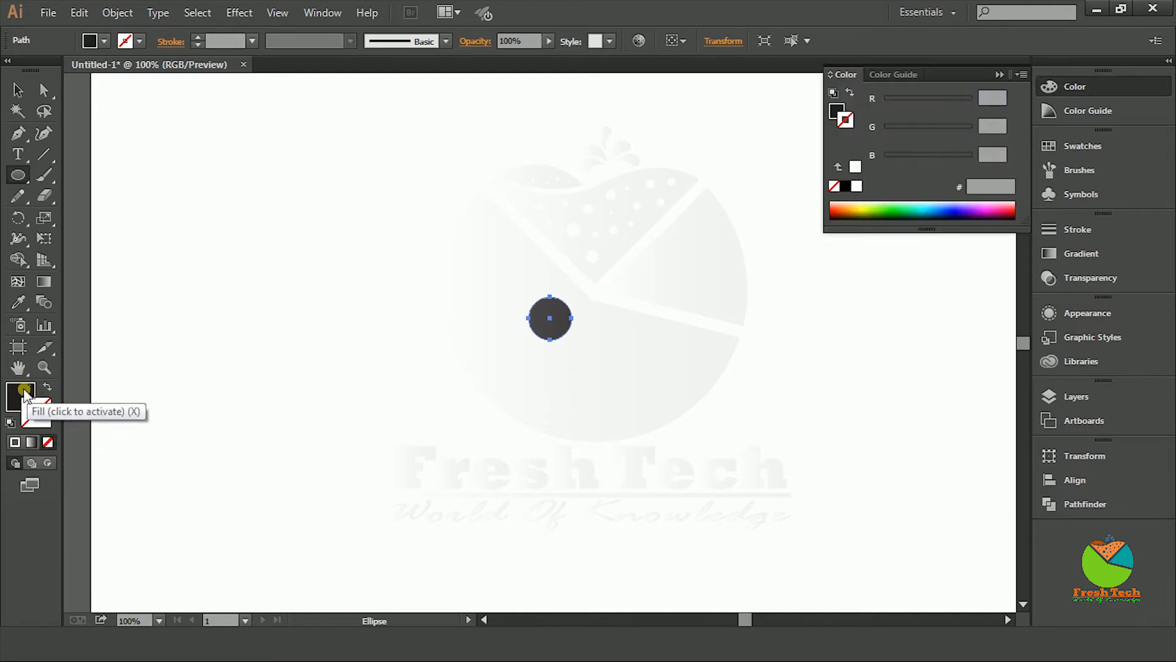
pyautogui.press('v')
pyautogui.click(572, 270)
pyautogui.click(544, 334)
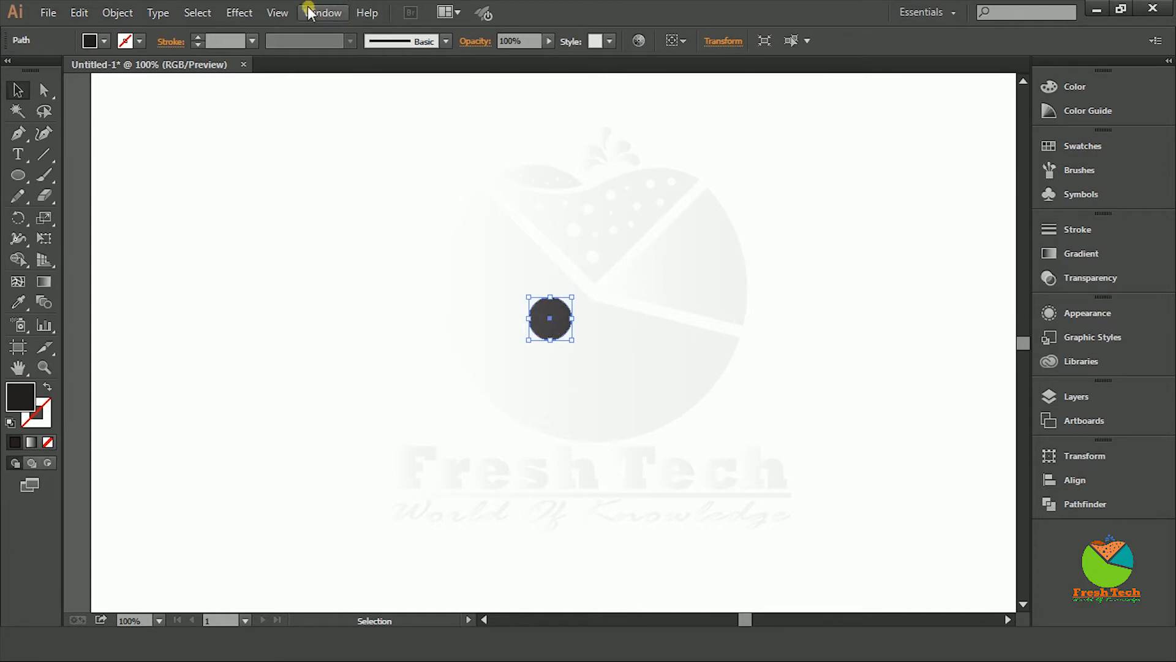
# Step: Start a Transform effect on the circle with preview on and 30 copies
pyautogui.click(240, 13)
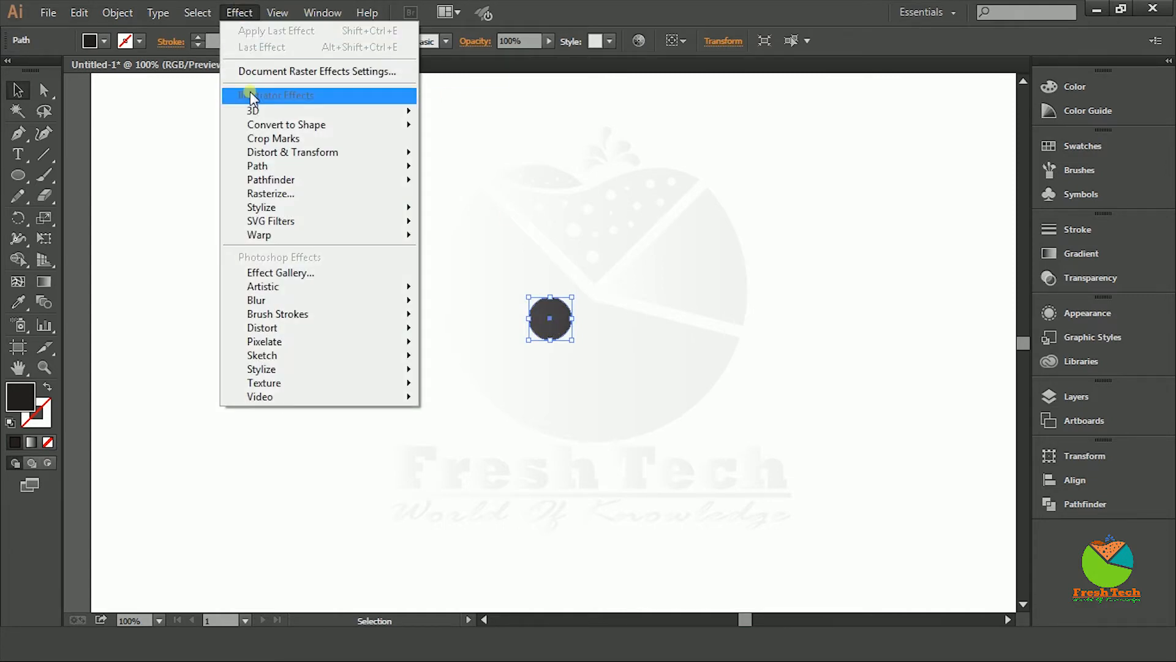
pyautogui.moveTo(269, 152)
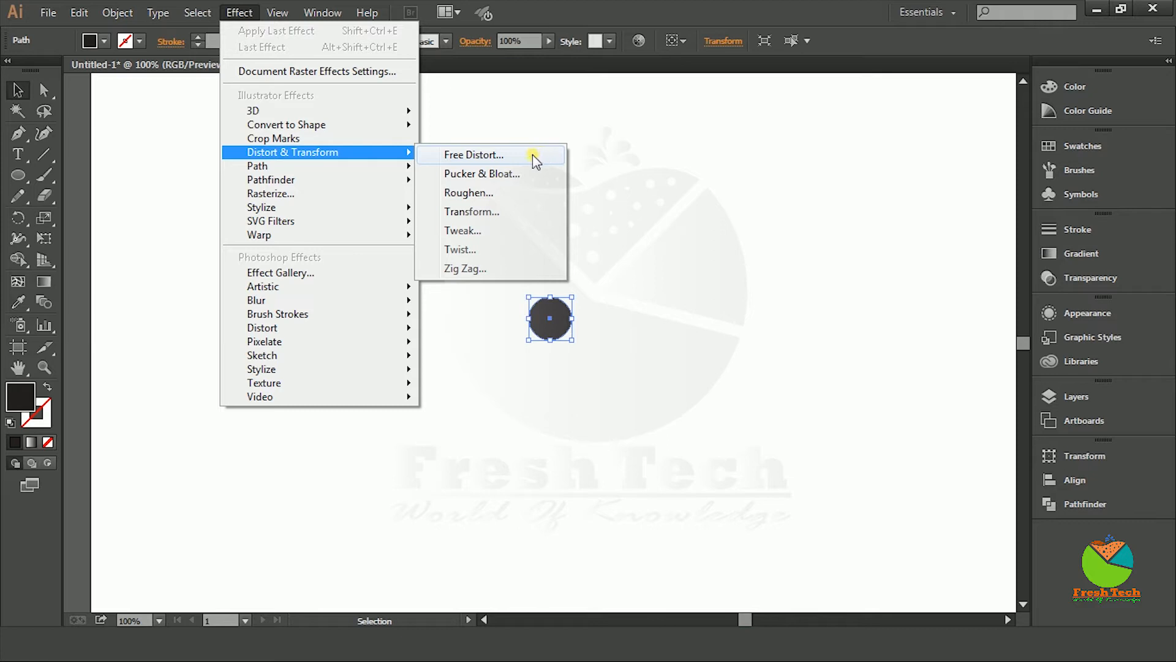
pyautogui.click(471, 212)
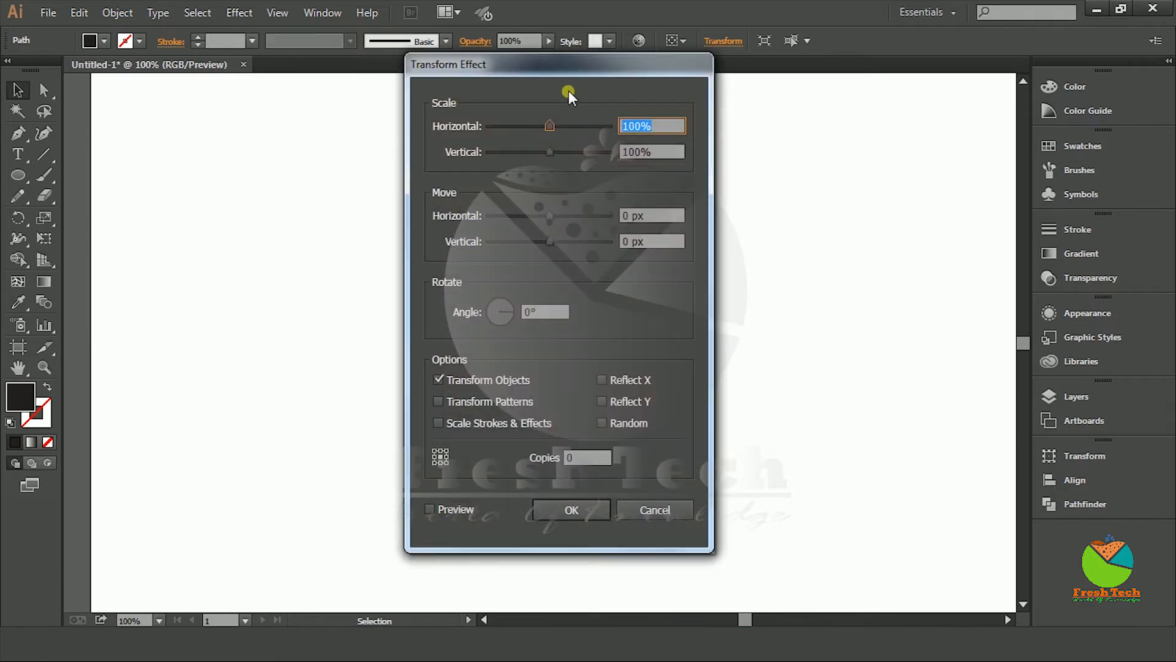
pyautogui.moveTo(582, 71); pyautogui.dragTo(913, 52)
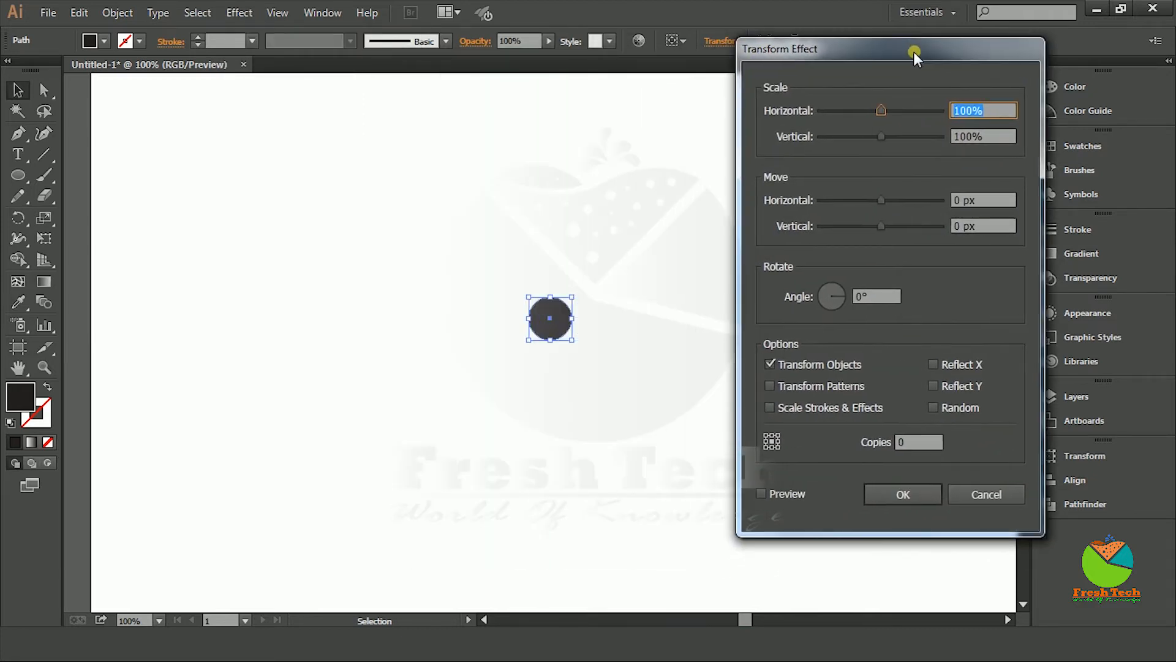
pyautogui.moveTo(914, 51); pyautogui.dragTo(961, 76)
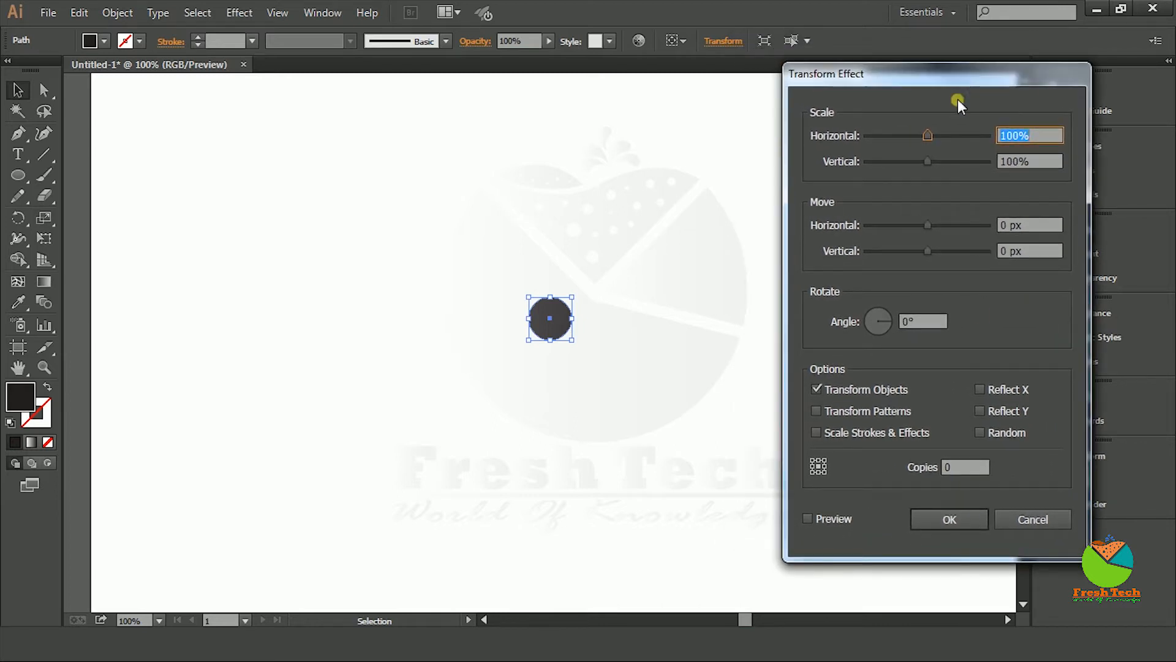
pyautogui.click(824, 517)
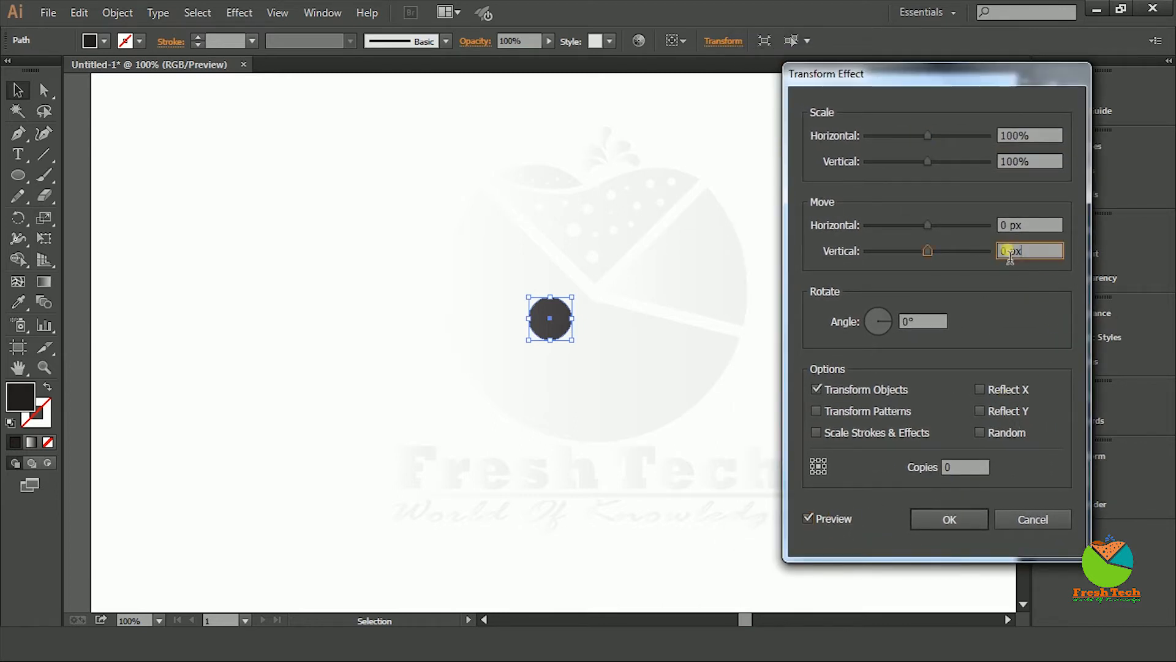
pyautogui.click(965, 469)
pyautogui.press('BackSpace')
pyautogui.write('30')
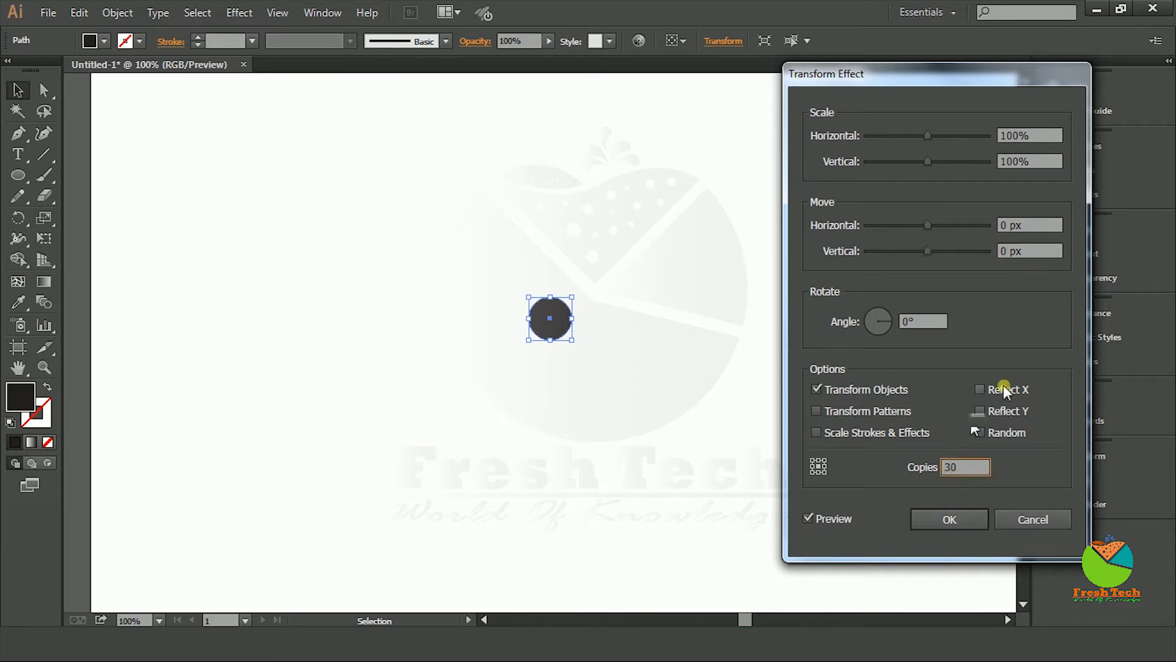
# Step: Set the effect's vertical move to -69 px and apply it to form a column of circles
pyautogui.click(999, 251)
pyautogui.write('40')
pyautogui.click(1017, 224)
pyautogui.click(1005, 251)
pyautogui.write('-')
pyautogui.press('Tab')
pyautogui.click(1037, 255)
pyautogui.scroll(-20, 1036, 255)
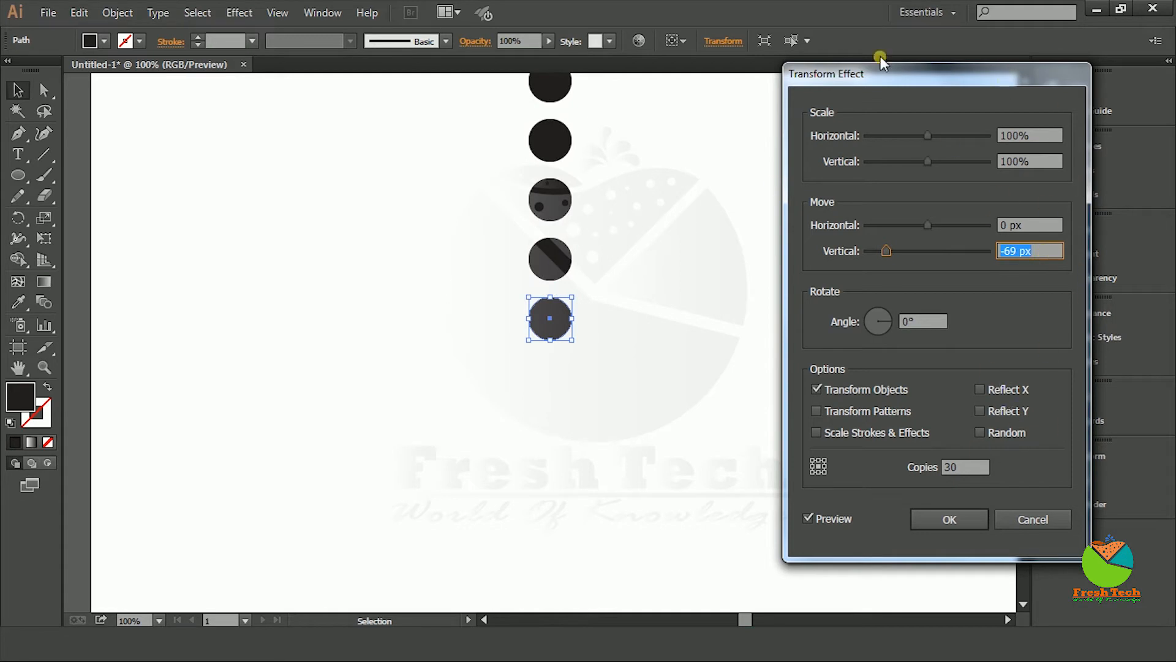
pyautogui.click(955, 518)
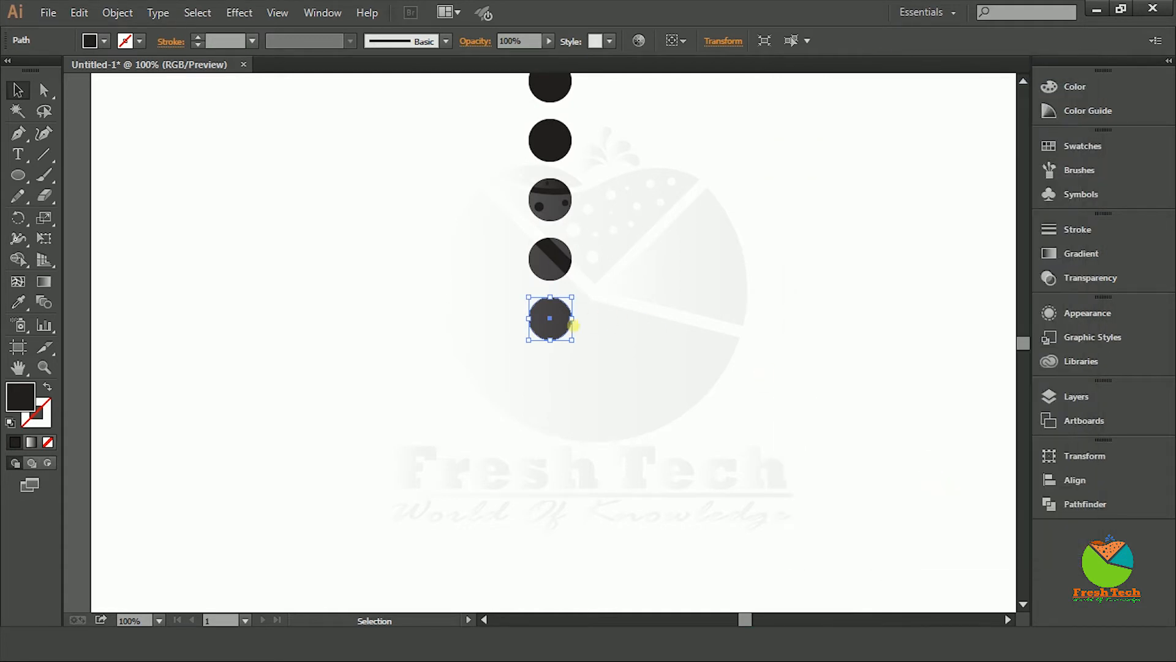
# Step: Move the circle column down the artboard and apply Pucker & Bloat with a strong bloat amount to turn the circles into stars
pyautogui.moveTo(573, 325); pyautogui.dragTo(548, 487)
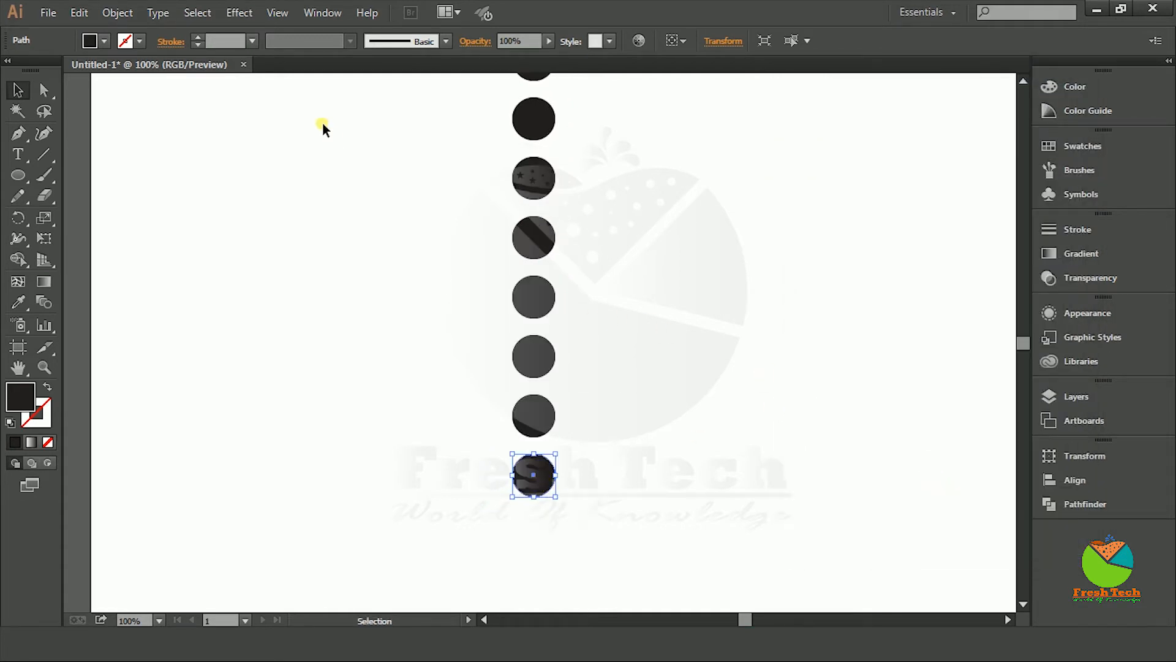
pyautogui.click(239, 12)
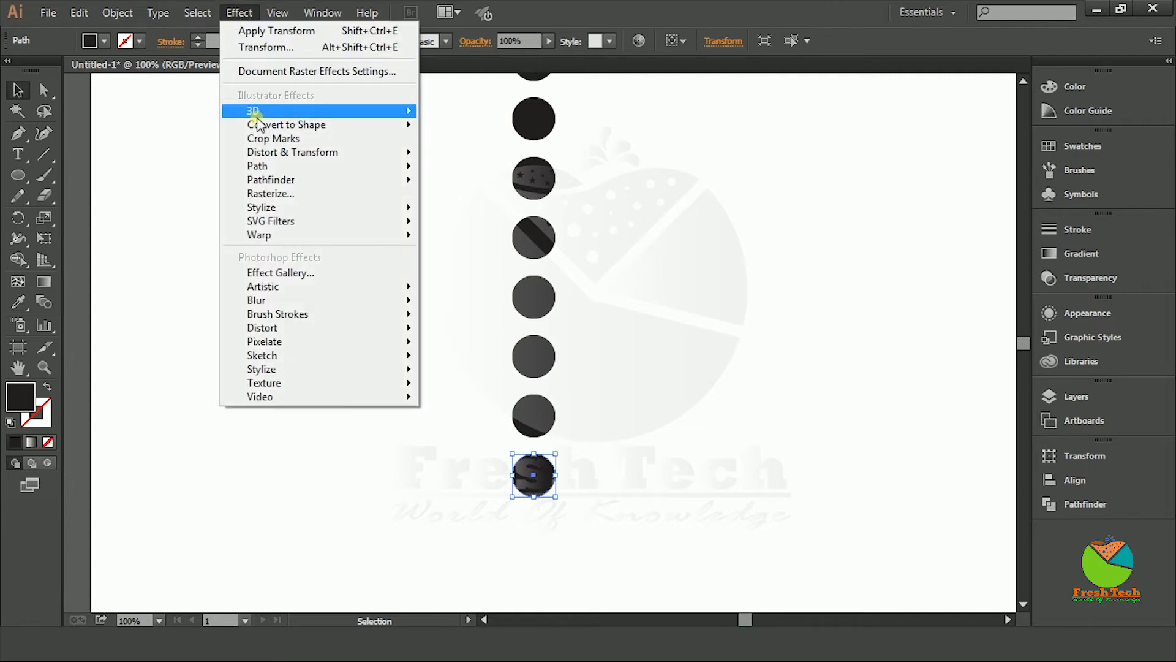
pyautogui.moveTo(276, 152)
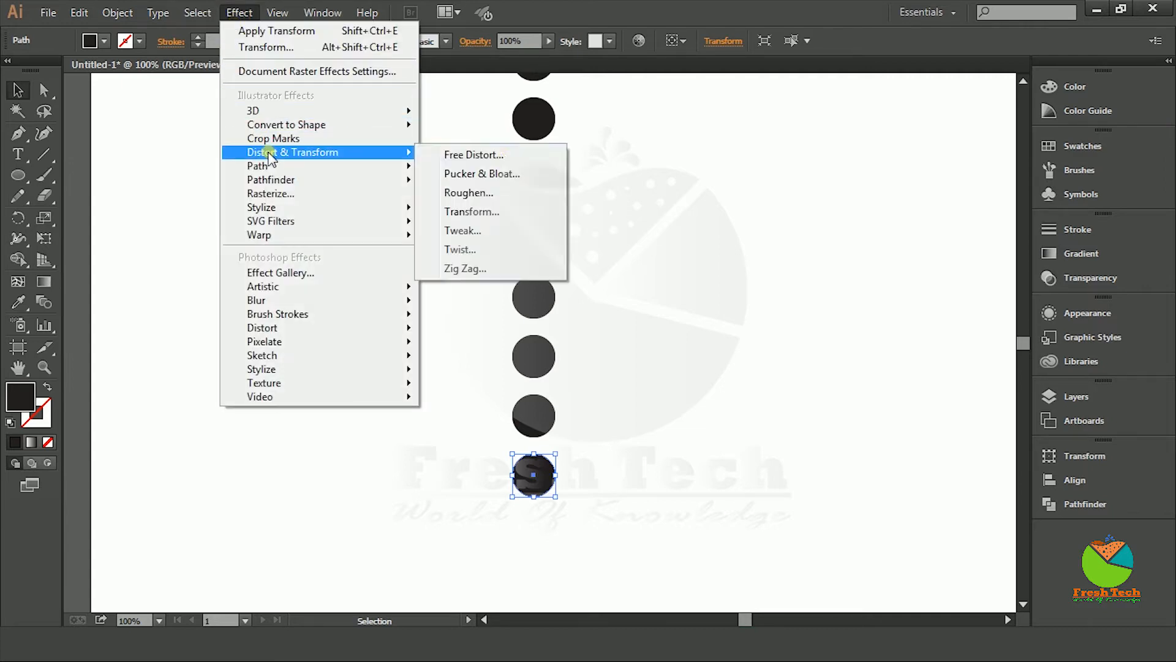
pyautogui.click(494, 175)
pyautogui.moveTo(588, 257); pyautogui.dragTo(858, 189)
pyautogui.click(753, 254)
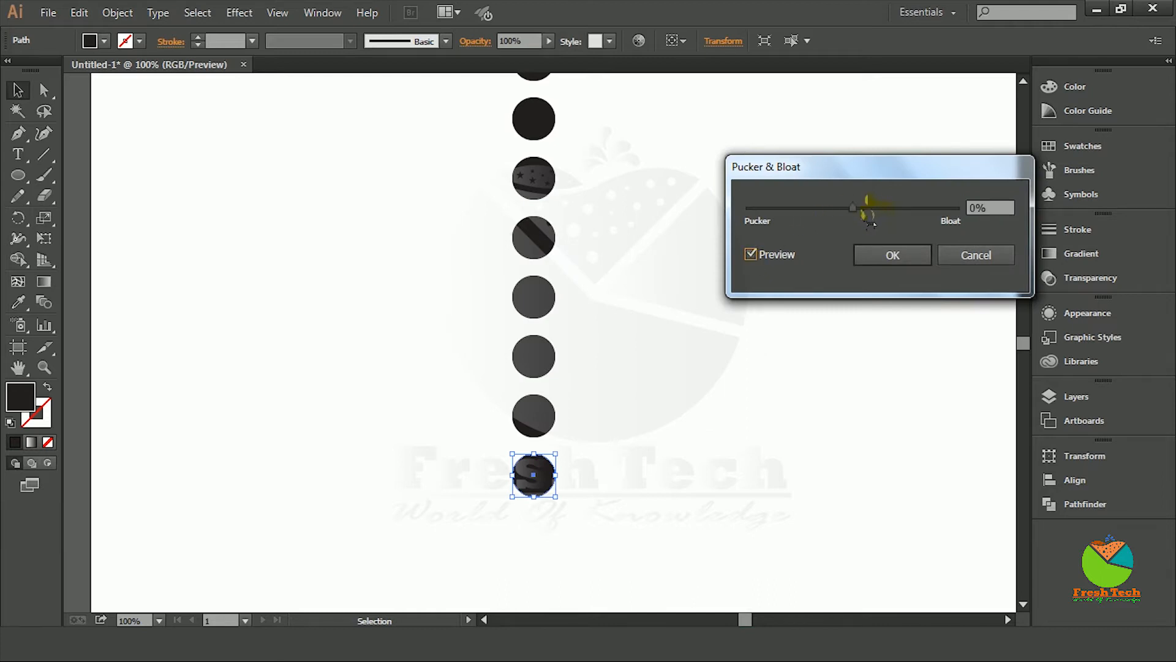
pyautogui.moveTo(854, 208); pyautogui.dragTo(948, 212)
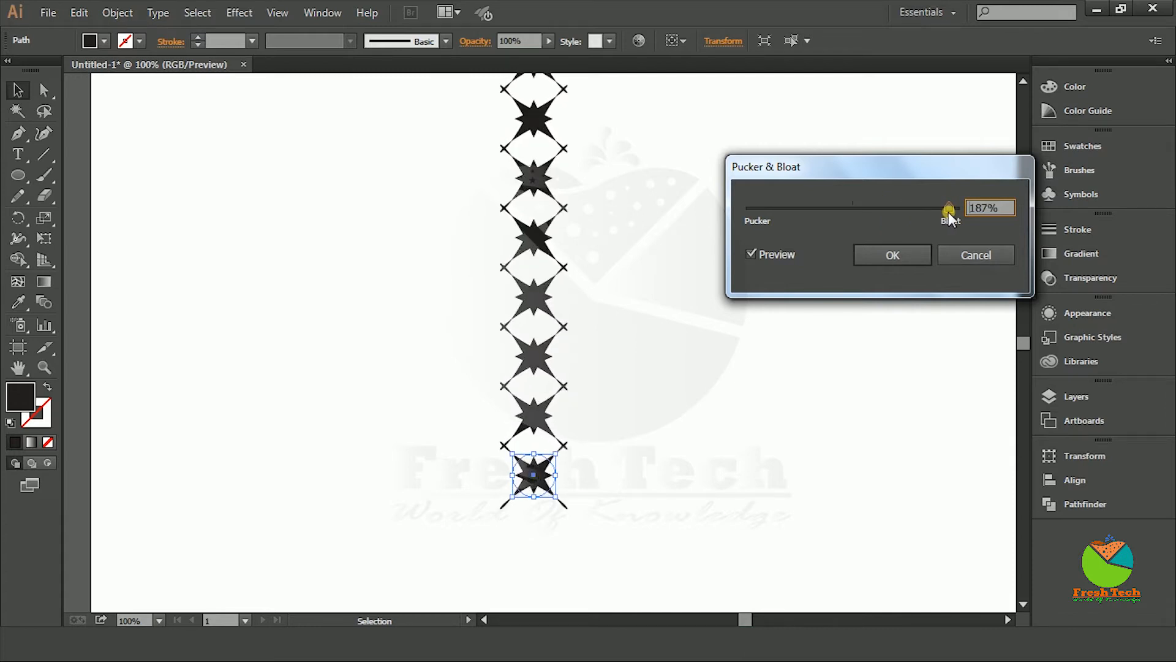
pyautogui.moveTo(1010, 209); pyautogui.dragTo(972, 209)
pyautogui.write('1')
pyautogui.click(908, 256)
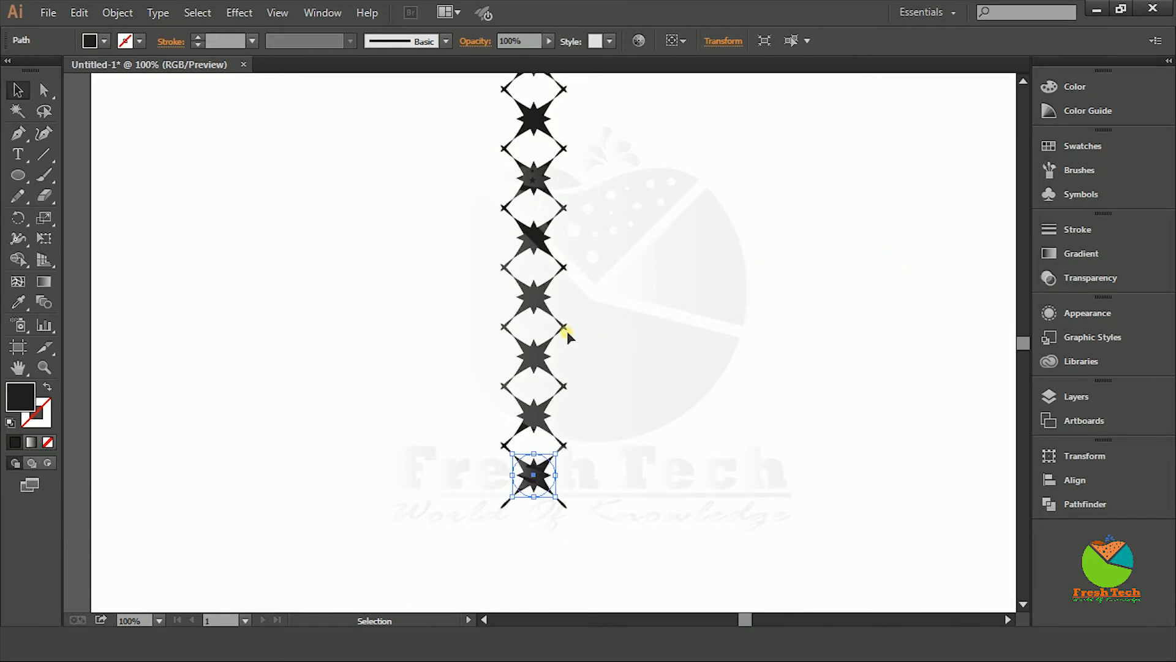
# Step: Move the star column to the left side of the artboard
pyautogui.moveTo(528, 314); pyautogui.dragTo(400, 310)
pyautogui.click(614, 342)
pyautogui.moveTo(396, 407); pyautogui.dragTo(262, 384)
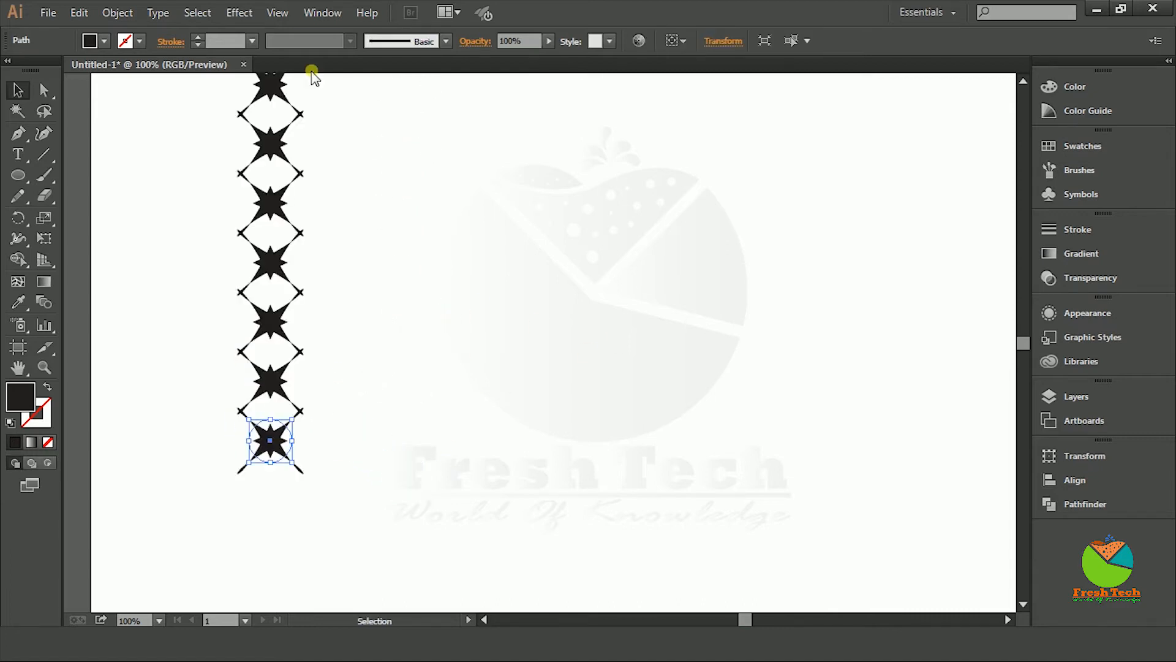
# Step: Start a second Transform effect on the star column with preview and Reflect Y on and 30 copies
pyautogui.click(236, 13)
pyautogui.moveTo(411, 152)
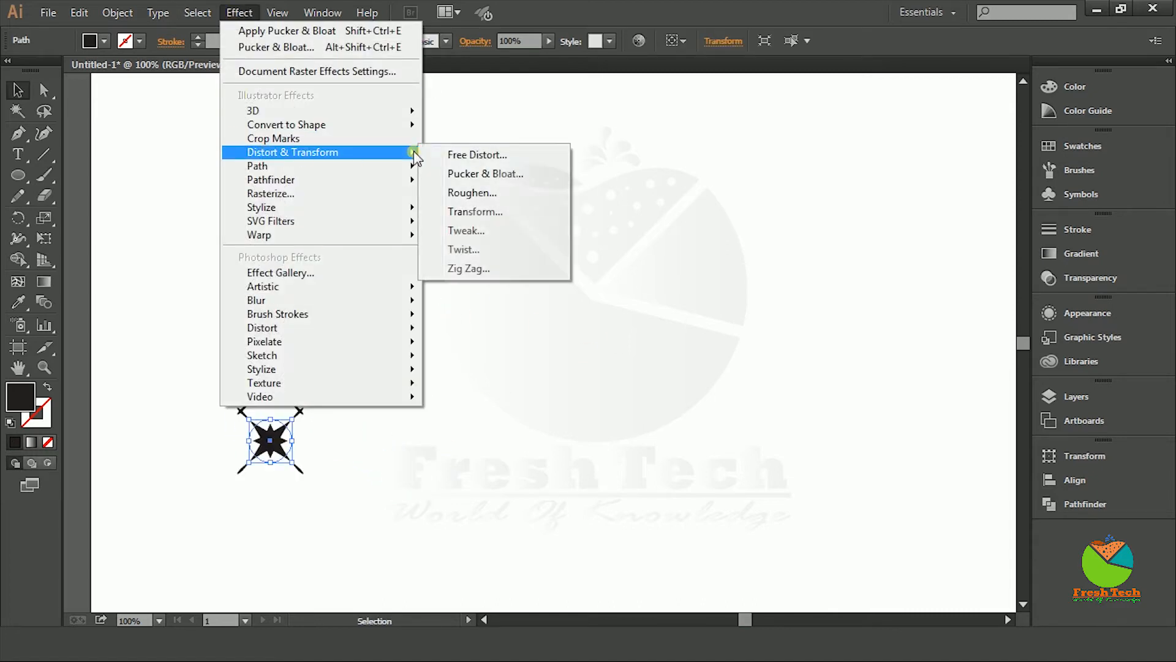
pyautogui.click(462, 211)
pyautogui.moveTo(550, 259); pyautogui.dragTo(664, 197)
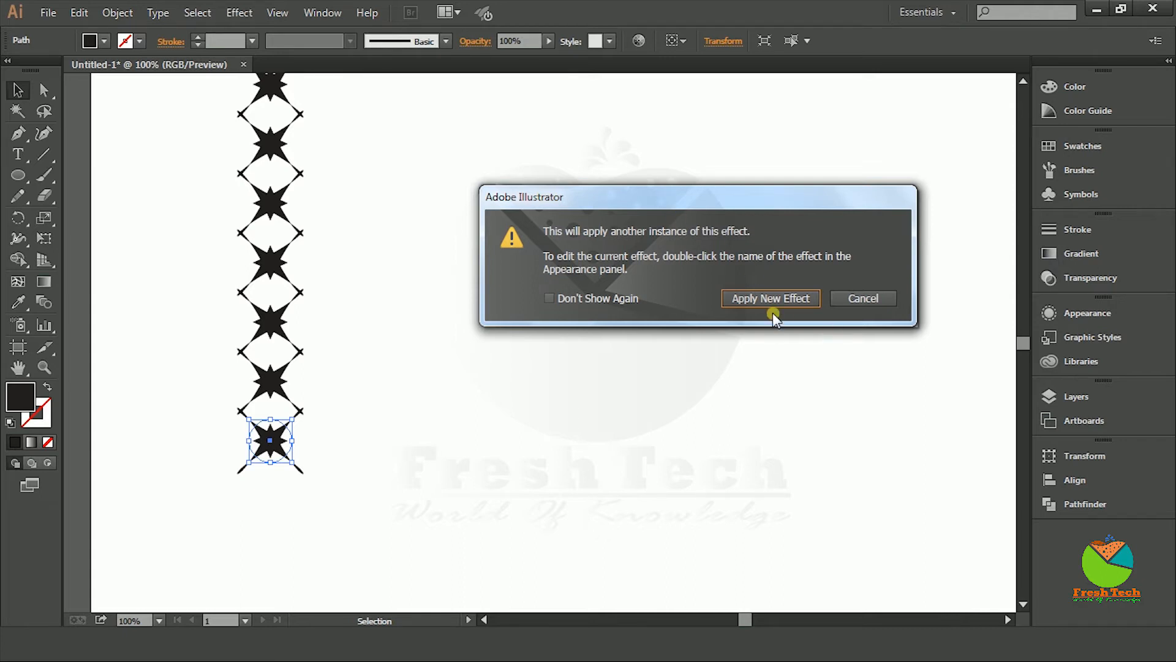
pyautogui.click(766, 298)
pyautogui.moveTo(920, 85); pyautogui.dragTo(664, 24)
pyautogui.click(552, 456)
pyautogui.click(724, 349)
pyautogui.click(778, 164)
pyautogui.write('-5')
pyautogui.click(699, 406)
pyautogui.write('30')
# Step: Set the second effect's horizontal move to 68 px and apply it, so the columns form a connected star grid
pyautogui.click(779, 167)
pyautogui.press('Up')
pyautogui.press('Up')
pyautogui.press('Up')
pyautogui.press('Up')
pyautogui.press('Up')
pyautogui.press('Up')
pyautogui.press('Up')
pyautogui.press('Up')
pyautogui.press('Up')
pyautogui.press('Up')
pyautogui.press('Up')
pyautogui.press('Up')
pyautogui.press('Up')
pyautogui.press('Up')
pyautogui.press('Up')
pyautogui.press('Up')
pyautogui.press('Up')
pyautogui.press('Up')
pyautogui.press('Up')
pyautogui.press('Up')
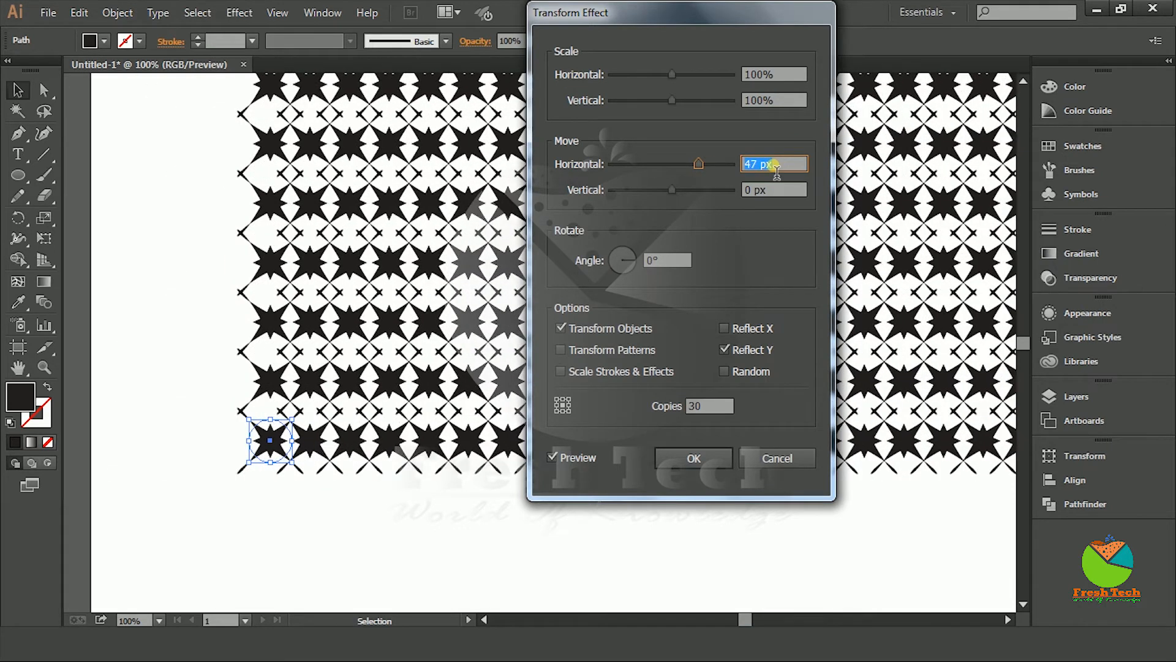
pyautogui.press('Up')
pyautogui.press('Up')
pyautogui.press('Up')
pyautogui.press('Up')
pyautogui.press('Up')
pyautogui.press('Up')
pyautogui.press('Up')
pyautogui.press('Up')
pyautogui.press('Up')
pyautogui.press('Up')
pyautogui.press('Up')
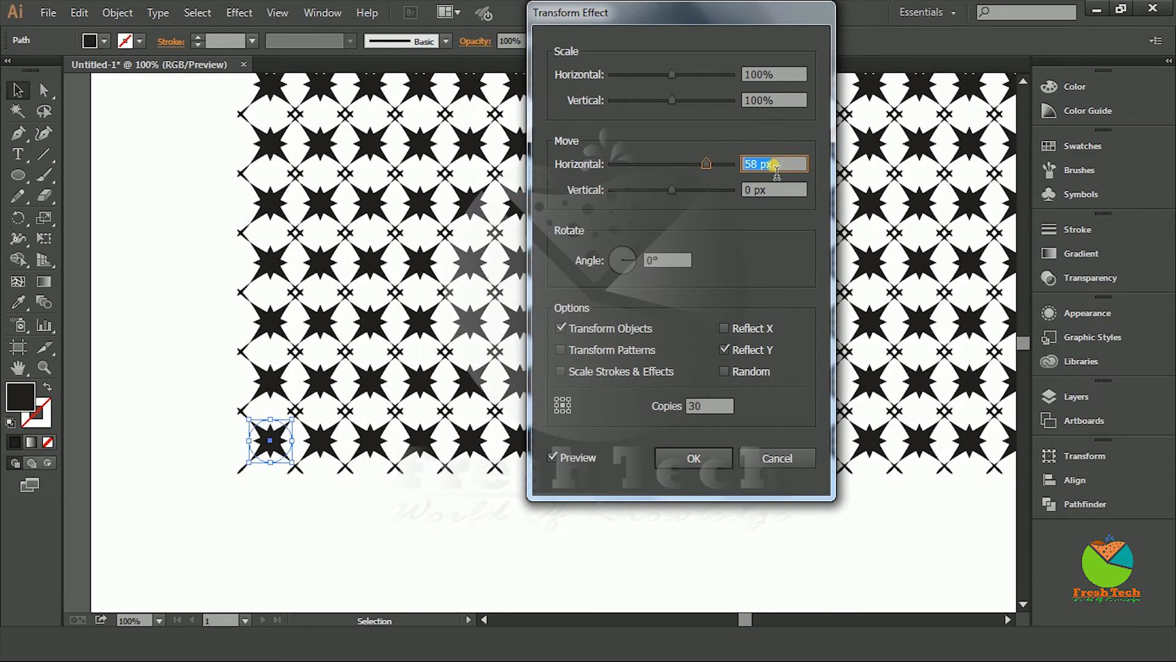
pyautogui.press('Up')
pyautogui.press('Up')
pyautogui.press('Up')
pyautogui.press('Up')
pyautogui.press('Up')
pyautogui.press('Up')
pyautogui.press('Up')
pyautogui.press('Up')
pyautogui.press('Up')
pyautogui.press('Up')
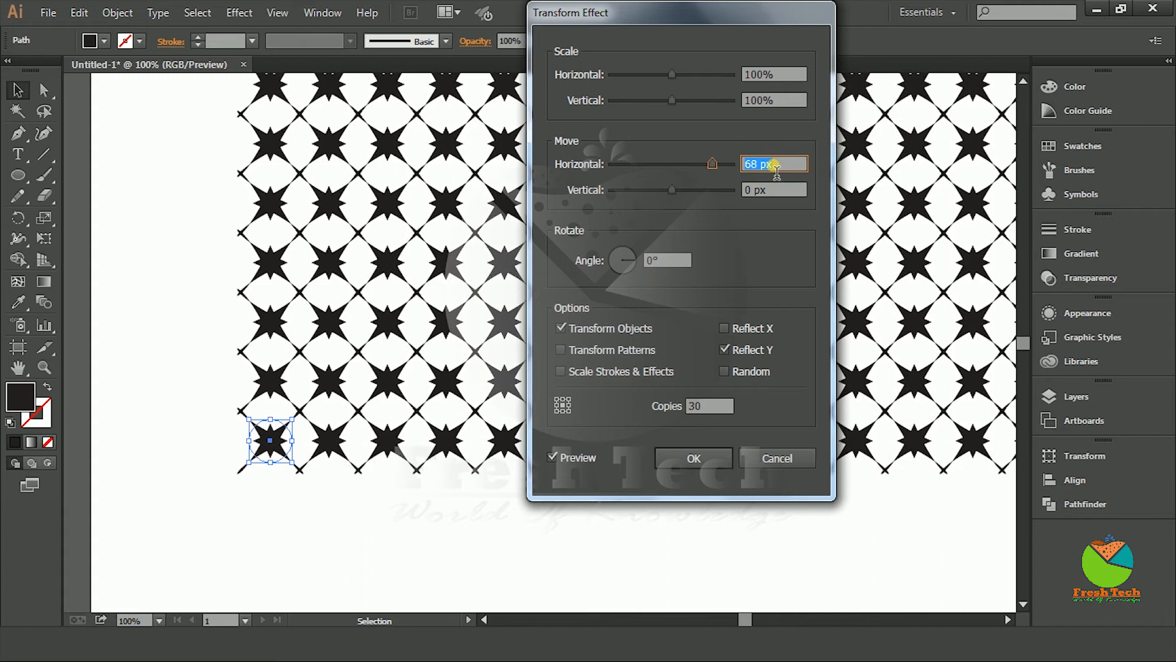
pyautogui.click(698, 462)
pyautogui.click(685, 519)
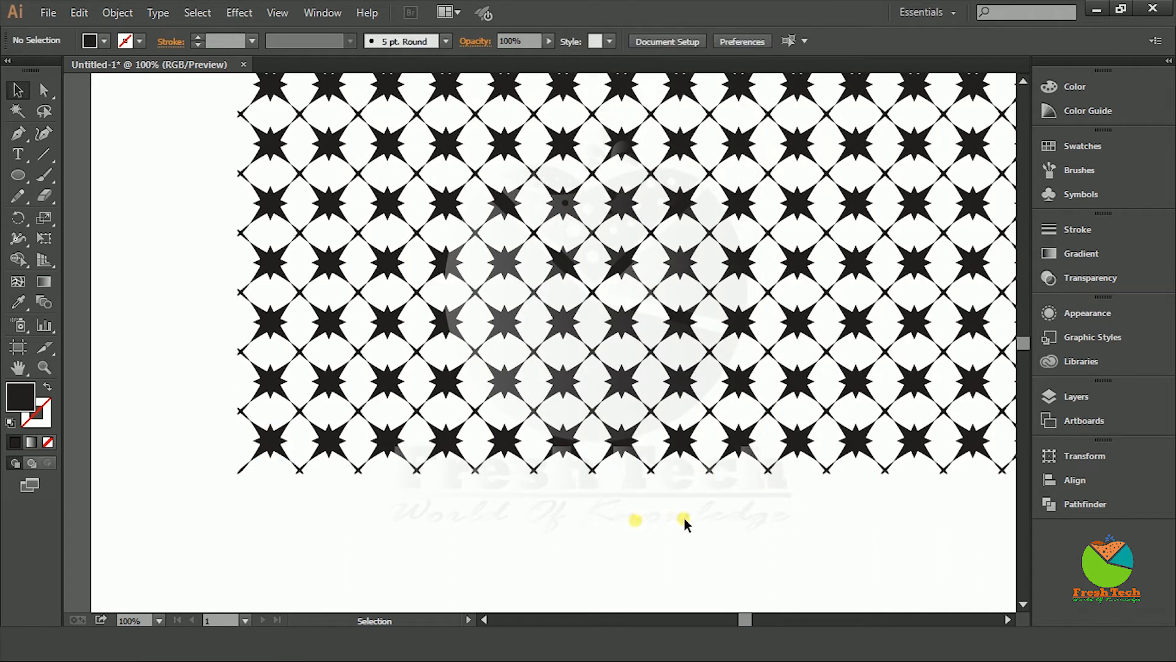
# Step: Change the star pattern's fill colour to white
pyautogui.click(272, 443)
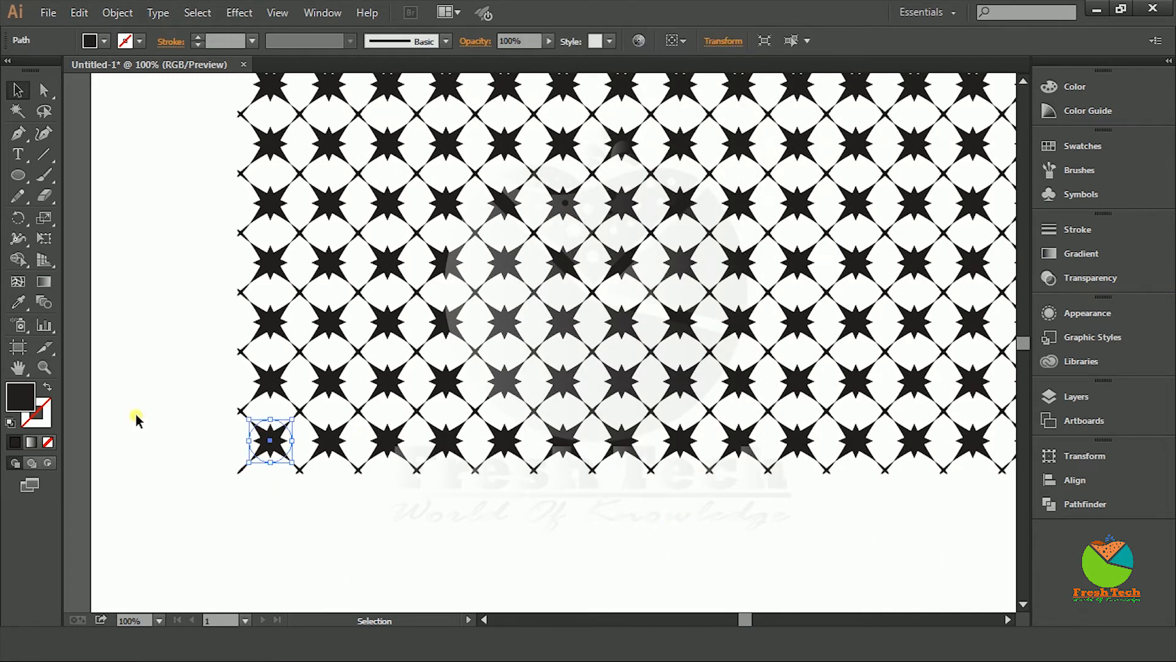
pyautogui.doubleClick(19, 395)
pyautogui.moveTo(239, 156); pyautogui.dragTo(187, 128)
pyautogui.click(600, 140)
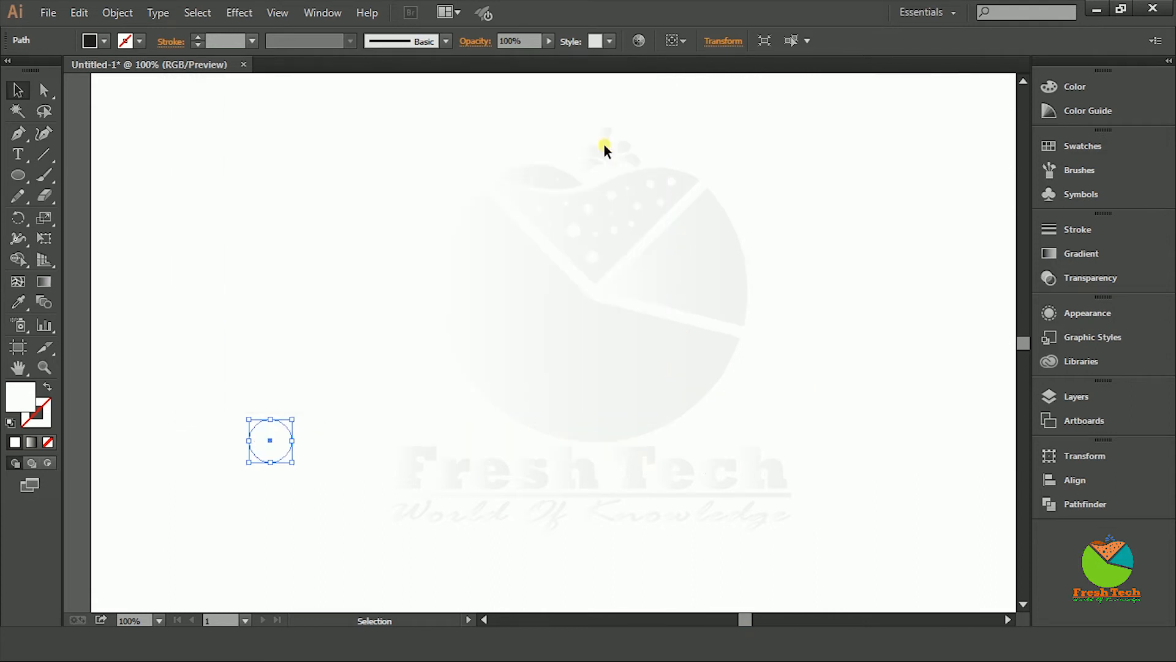
# Step: Save the white pattern as a Graphic symbol named Pat_gr-1 and delete its instance from the canvas
pyautogui.scroll(-4, 342, 441)
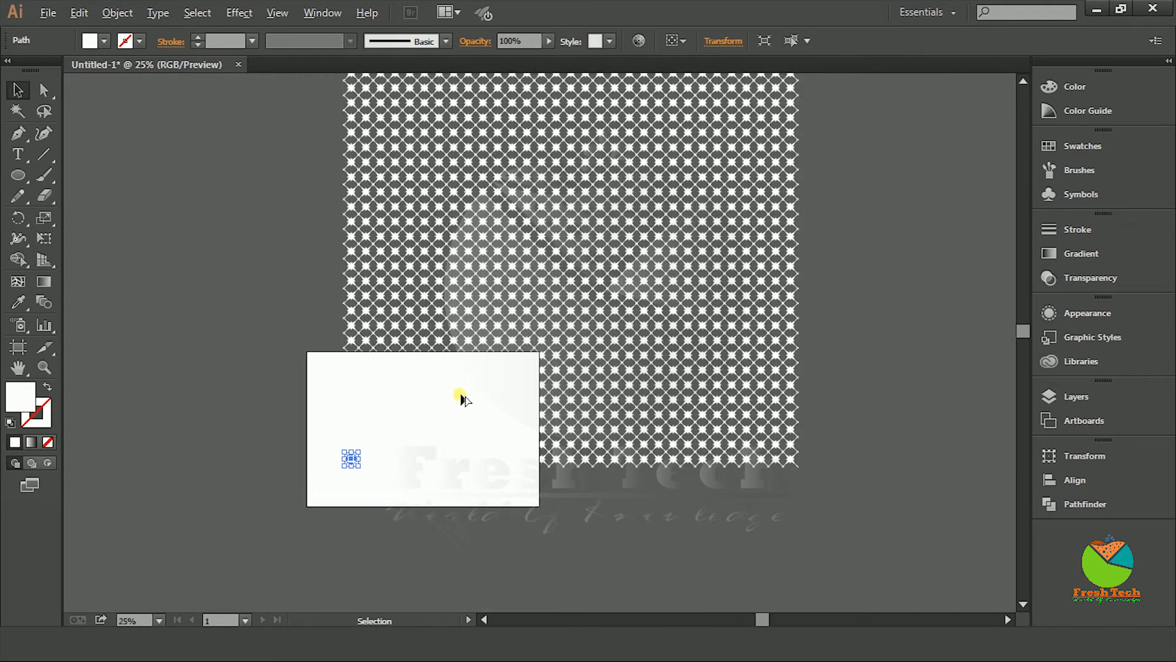
pyautogui.scroll(-1, 464, 399)
pyautogui.scroll(2, 391, 454)
pyautogui.rightClick(391, 454)
pyautogui.press('Escape')
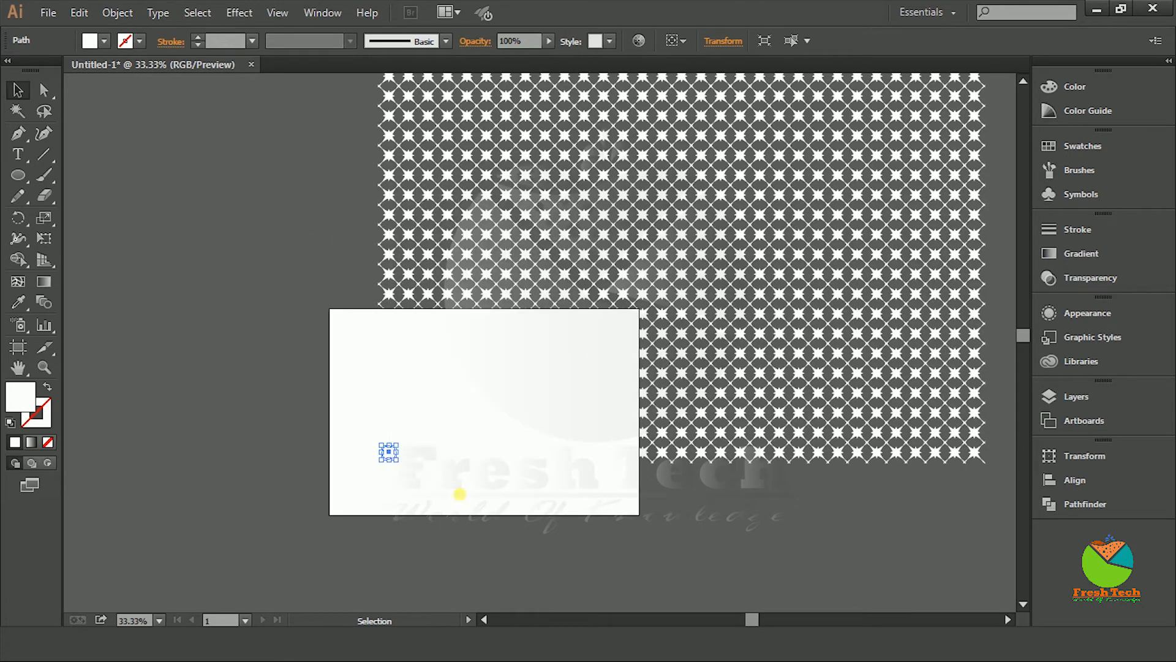
pyautogui.click(1097, 197)
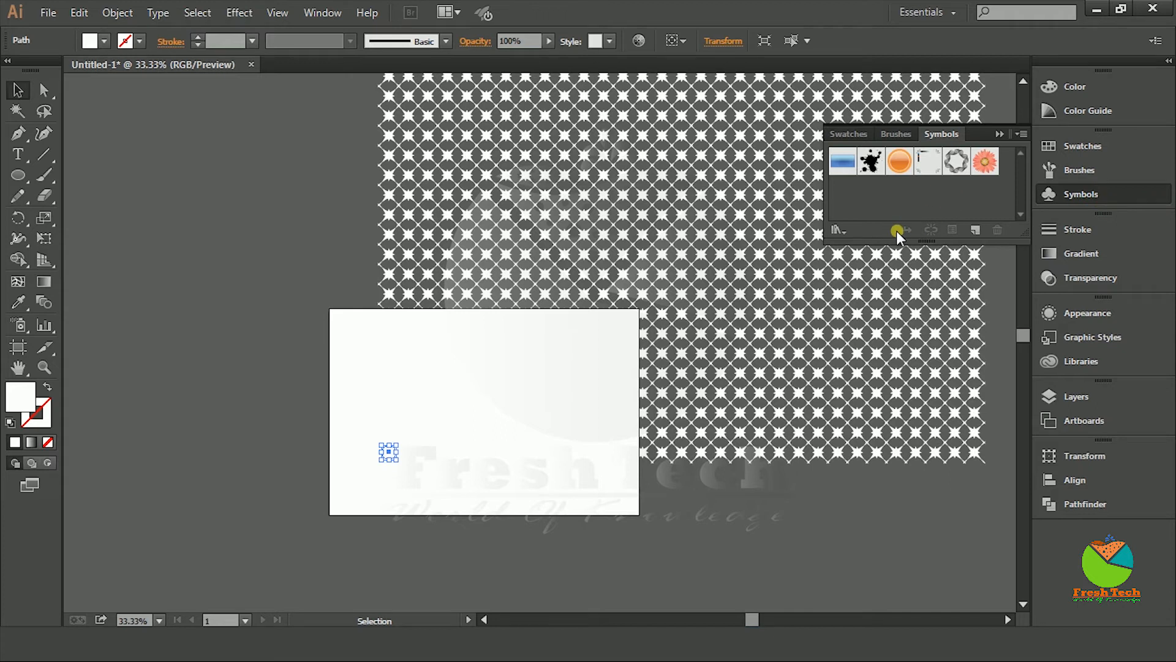
pyautogui.click(977, 228)
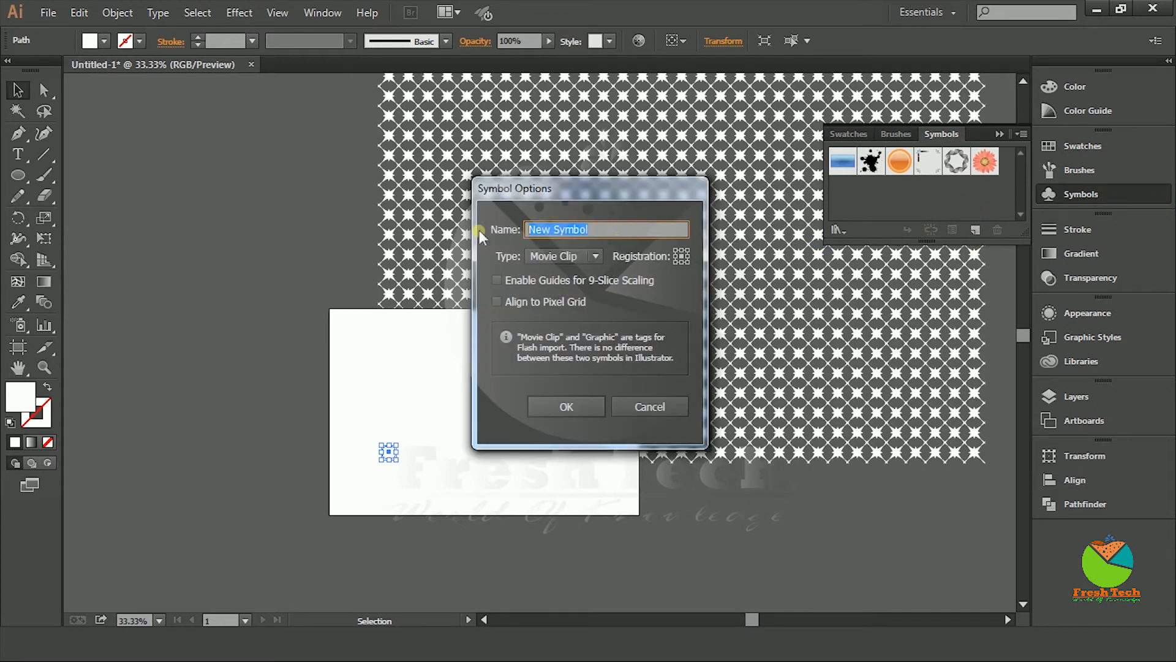
pyautogui.write('Pat_gr-1')
pyautogui.click(577, 264)
pyautogui.click(576, 292)
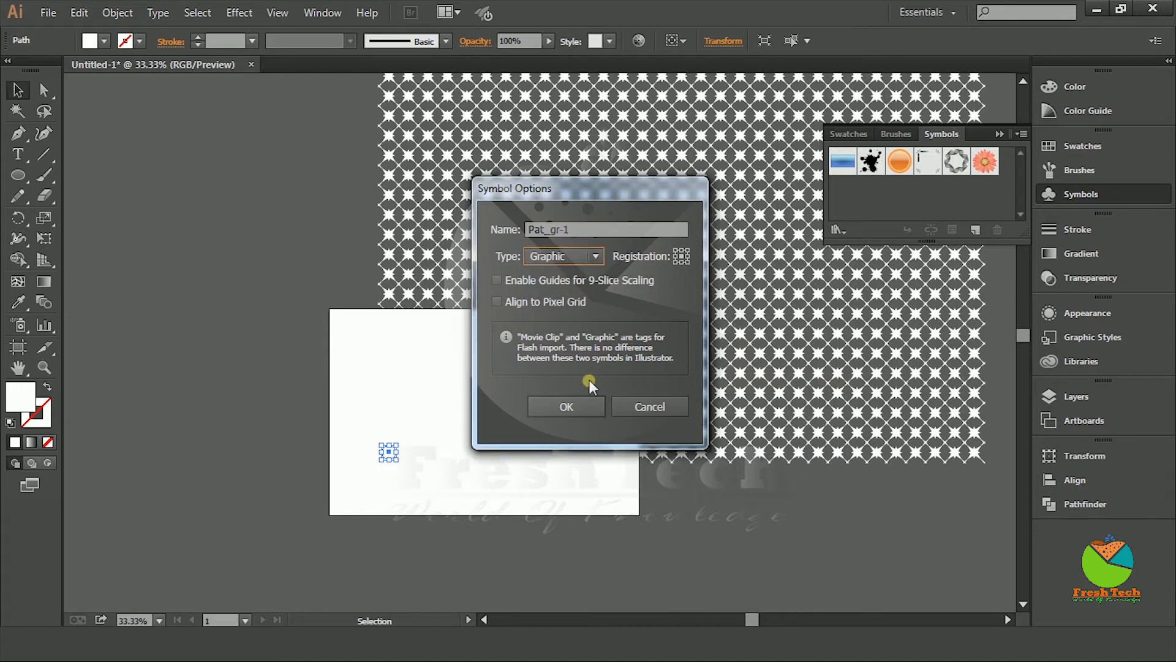
pyautogui.click(565, 407)
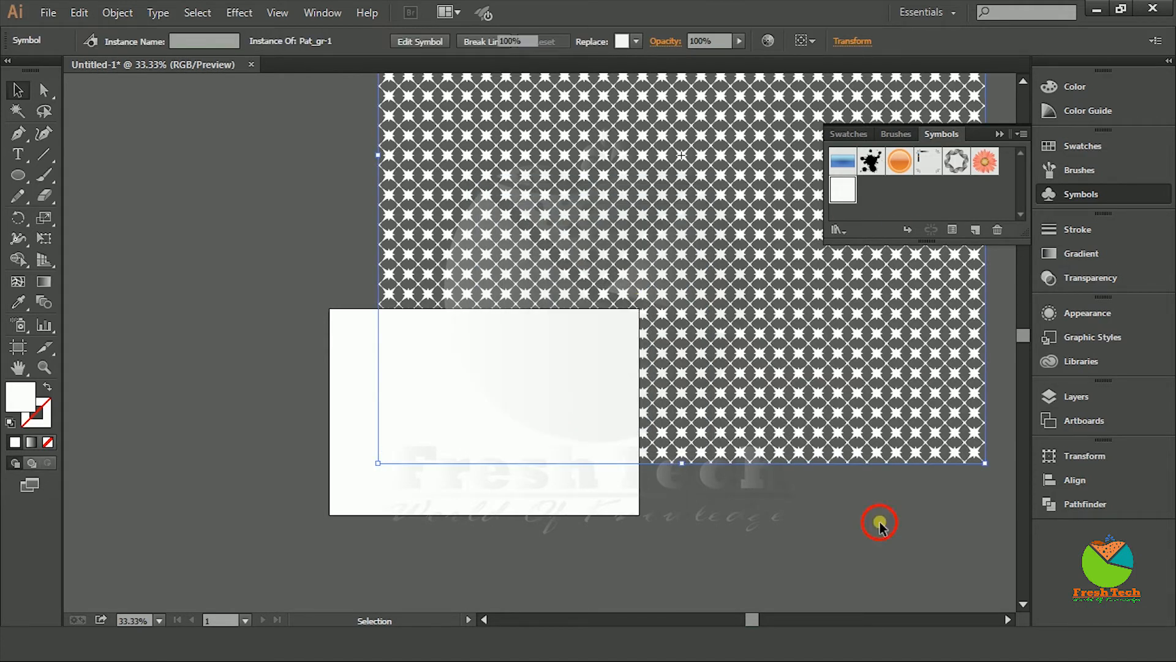
pyautogui.press('Delete')
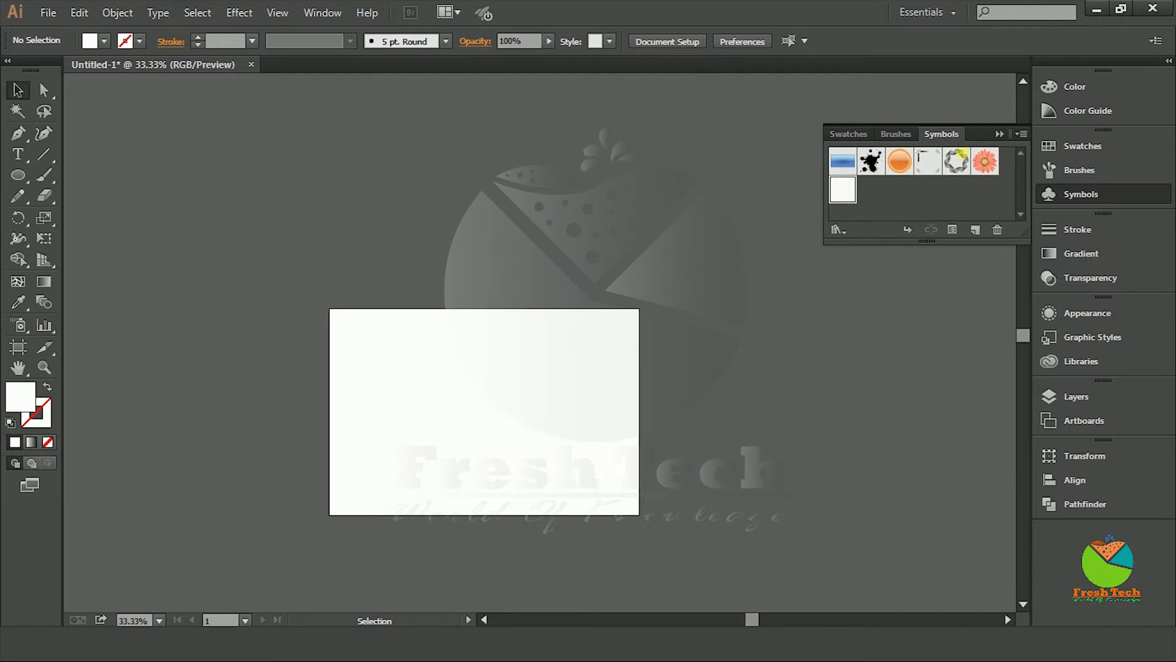
# Step: Draw a 400 by 400 px circle near the middle of the artboard
pyautogui.click(1000, 133)
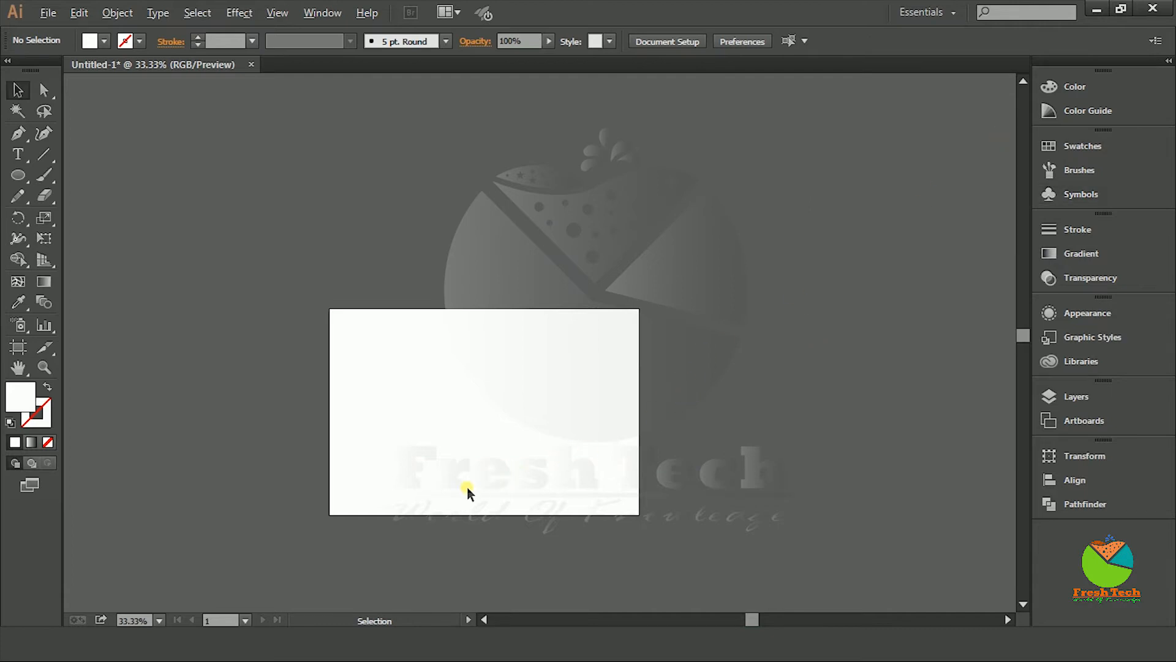
pyautogui.scroll(1, 468, 492)
pyautogui.scroll(1, 239, 533)
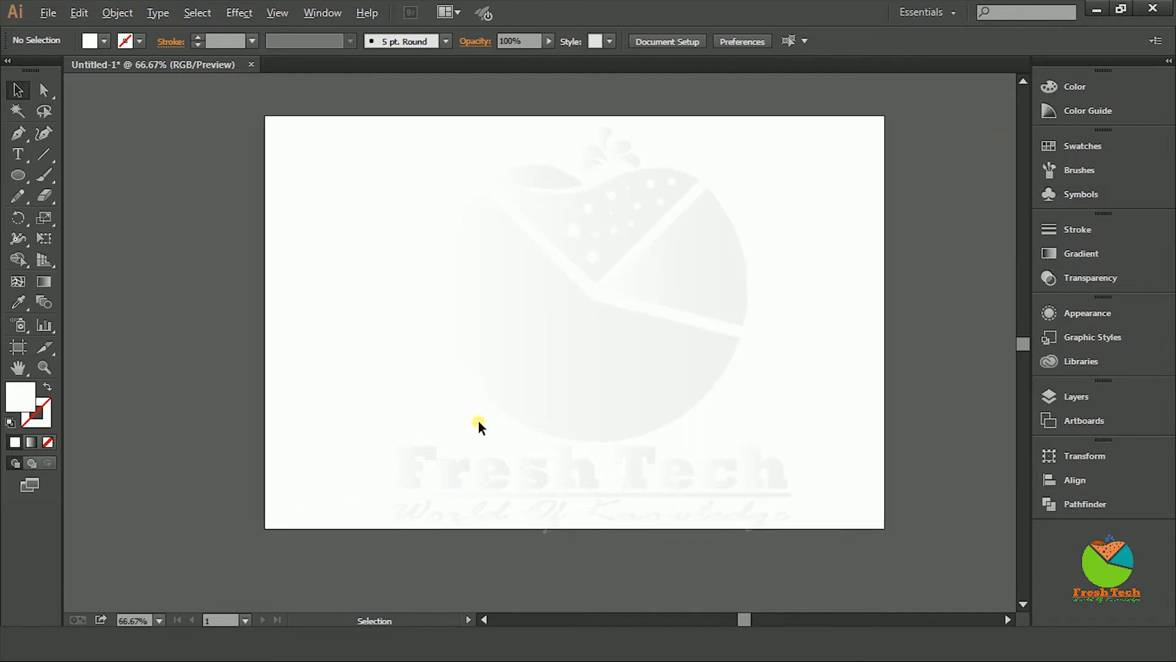
pyautogui.click(19, 175)
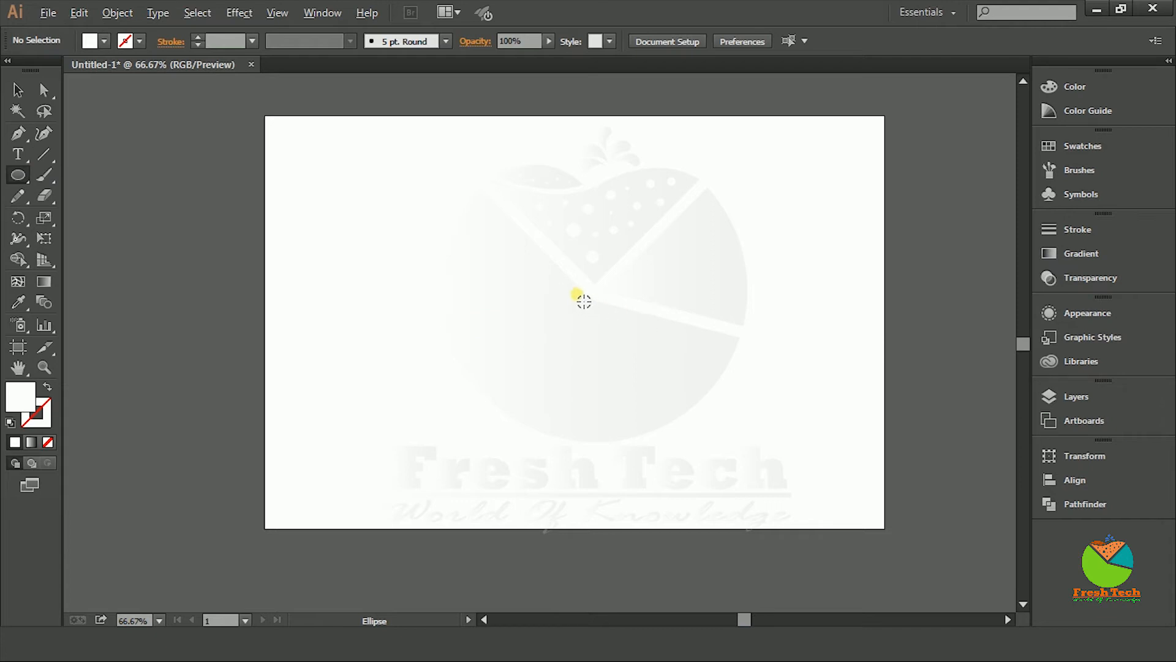
pyautogui.click(571, 299)
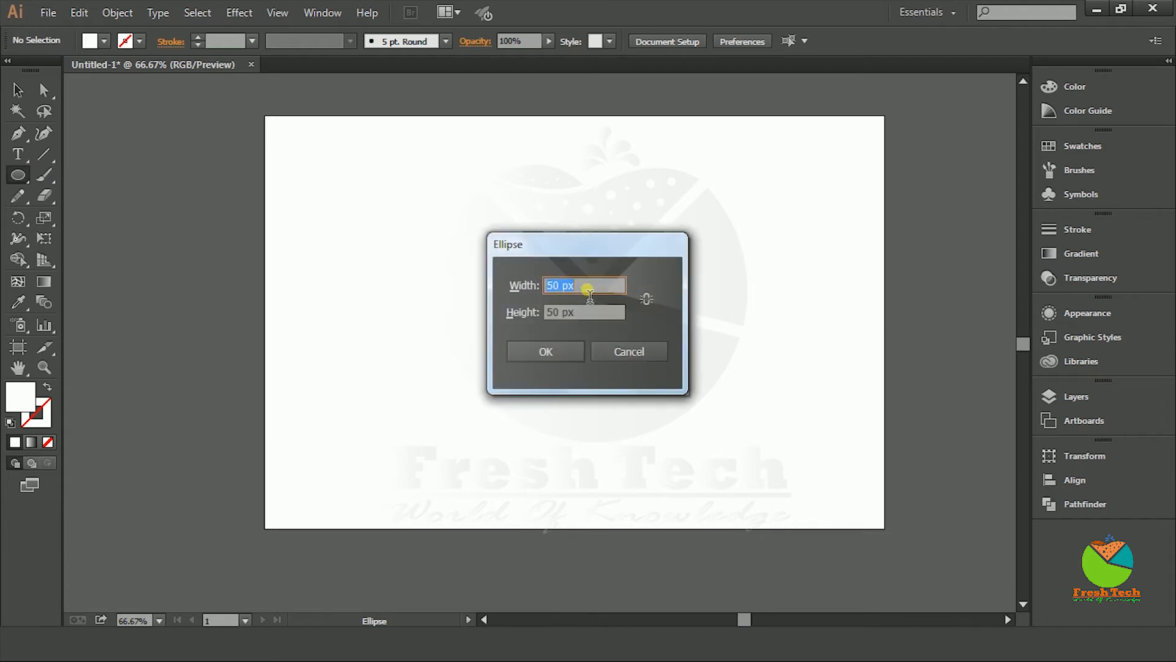
pyautogui.write('400')
pyautogui.press('Tab')
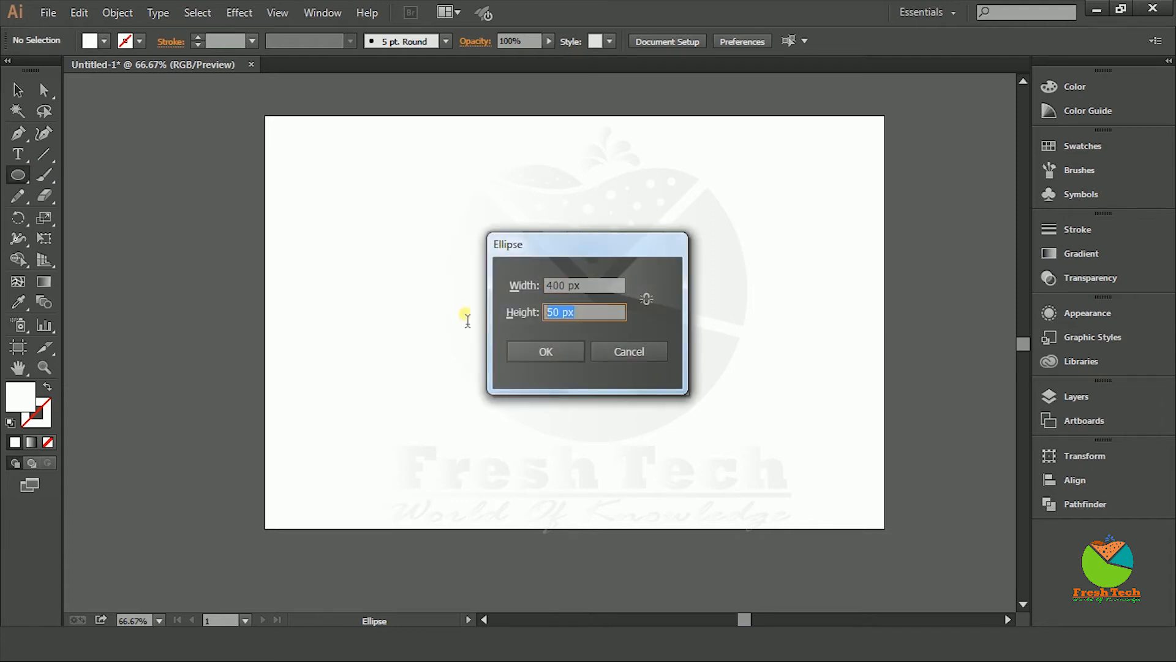
pyautogui.write('400')
pyautogui.click(546, 349)
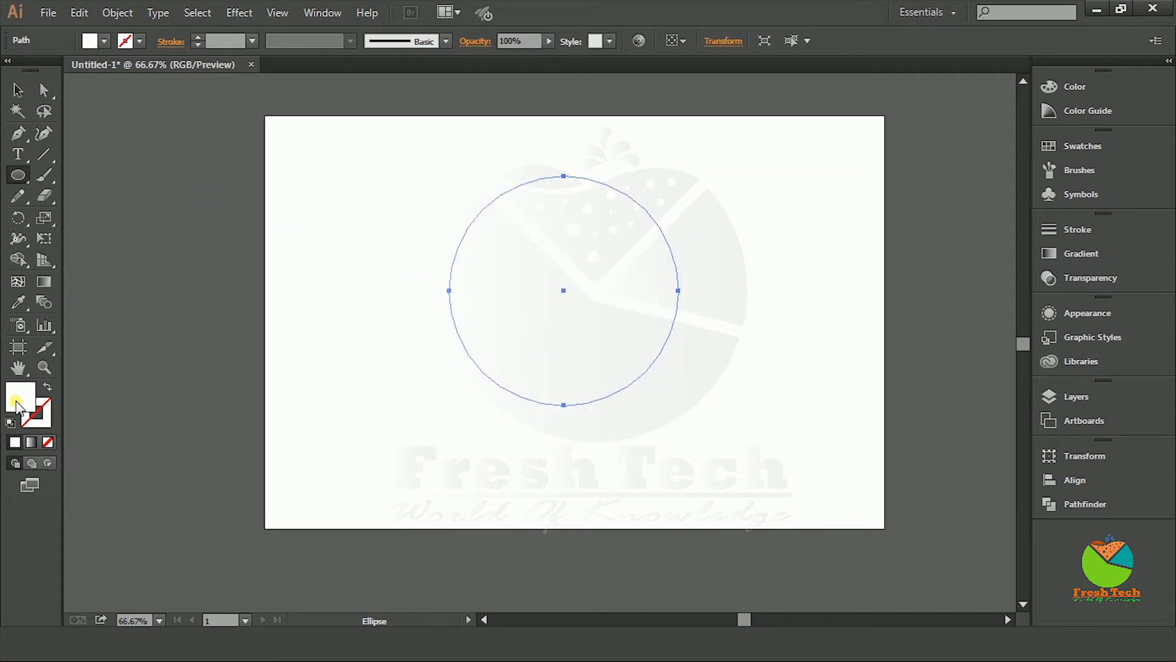
# Step: Change the circle's fill colour to blue-violet #5010FF
pyautogui.doubleClick(17, 404)
pyautogui.moveTo(399, 83); pyautogui.dragTo(253, 104)
pyautogui.click(288, 231)
pyautogui.moveTo(242, 164)
pyautogui.mouseDown()
pyautogui.moveTo(251, 178)
pyautogui.moveTo(247, 160)
pyautogui.moveTo(275, 128)
pyautogui.moveTo(251, 145)
pyautogui.mouseUp()
pyautogui.click(282, 212)
pyautogui.click(289, 212)
pyautogui.click(460, 157)
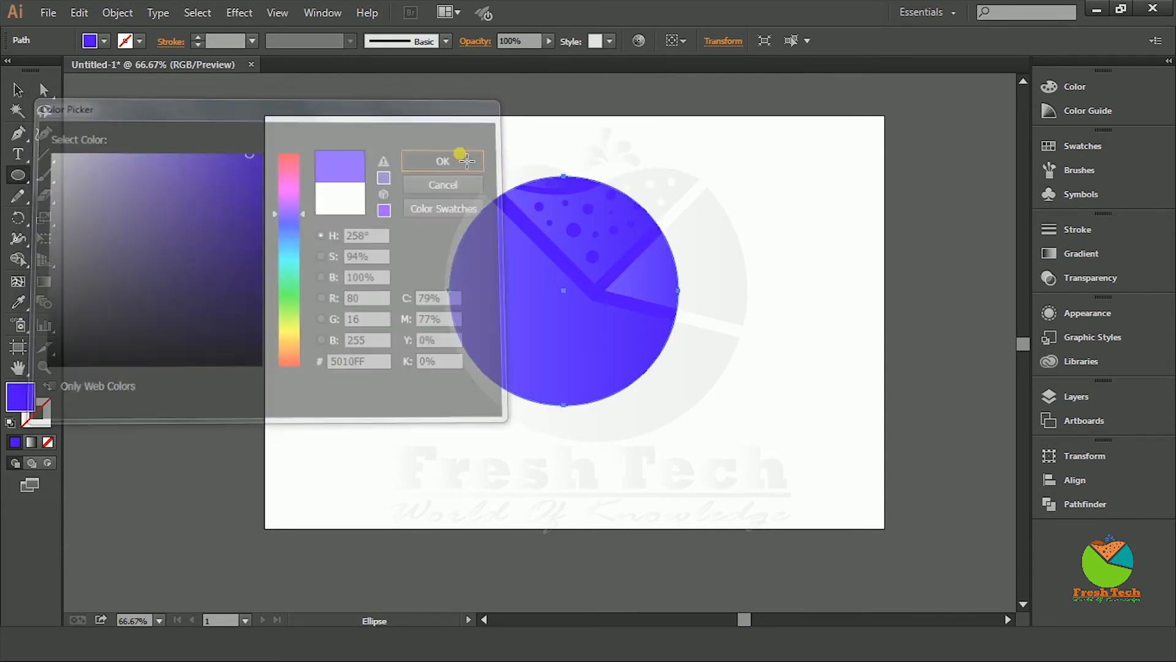
# Step: Delete the circle's right anchor point to leave only the left half circle
pyautogui.click(17, 90)
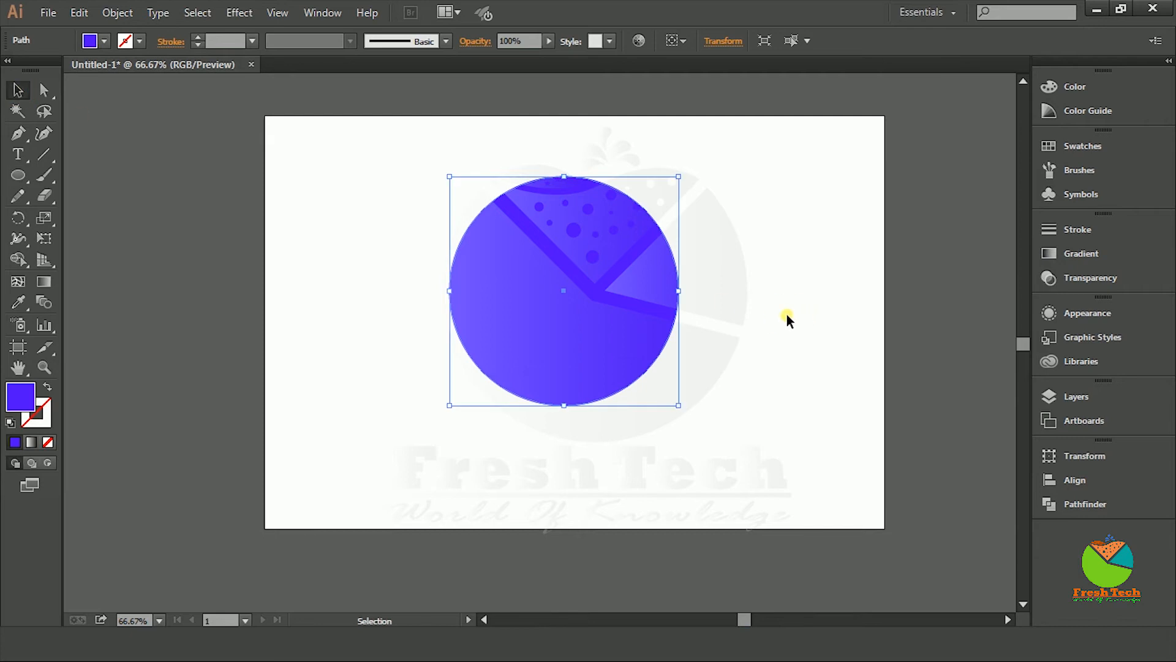
pyautogui.click(43, 90)
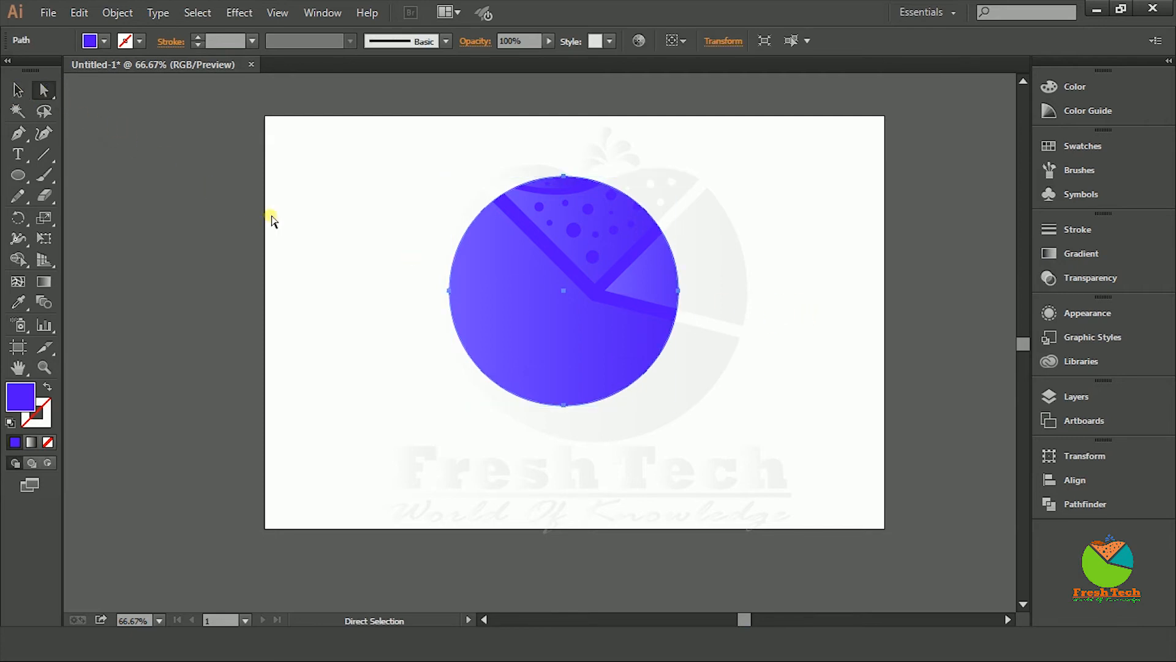
pyautogui.click(680, 292)
pyautogui.press('Delete')
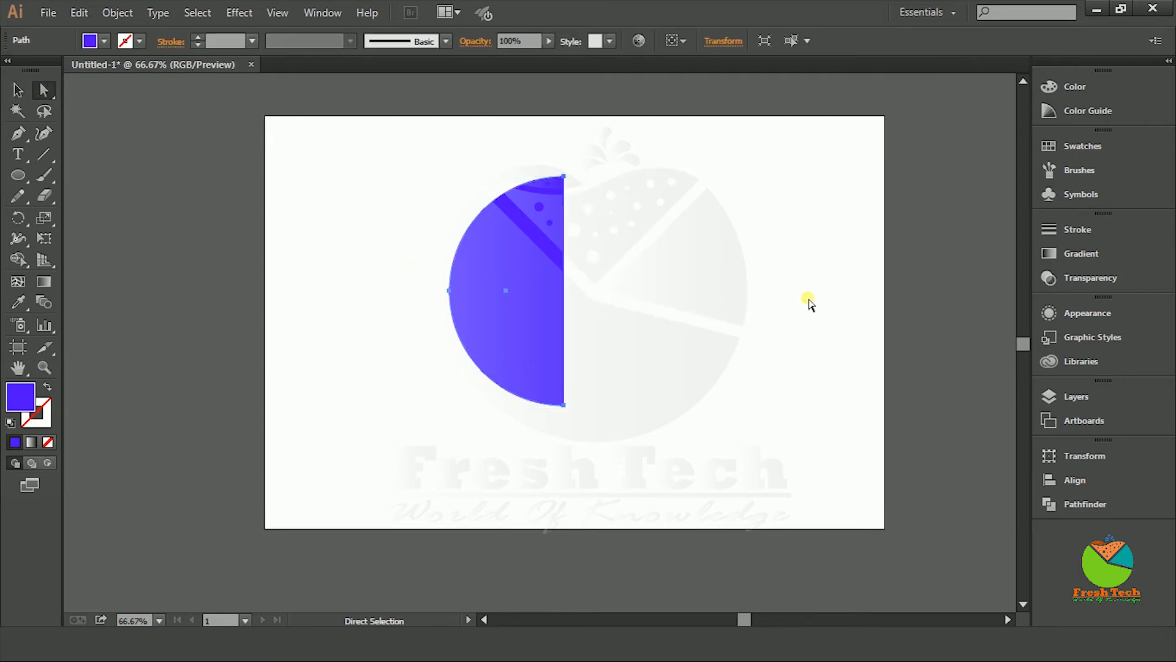
pyautogui.click(18, 90)
pyautogui.click(295, 211)
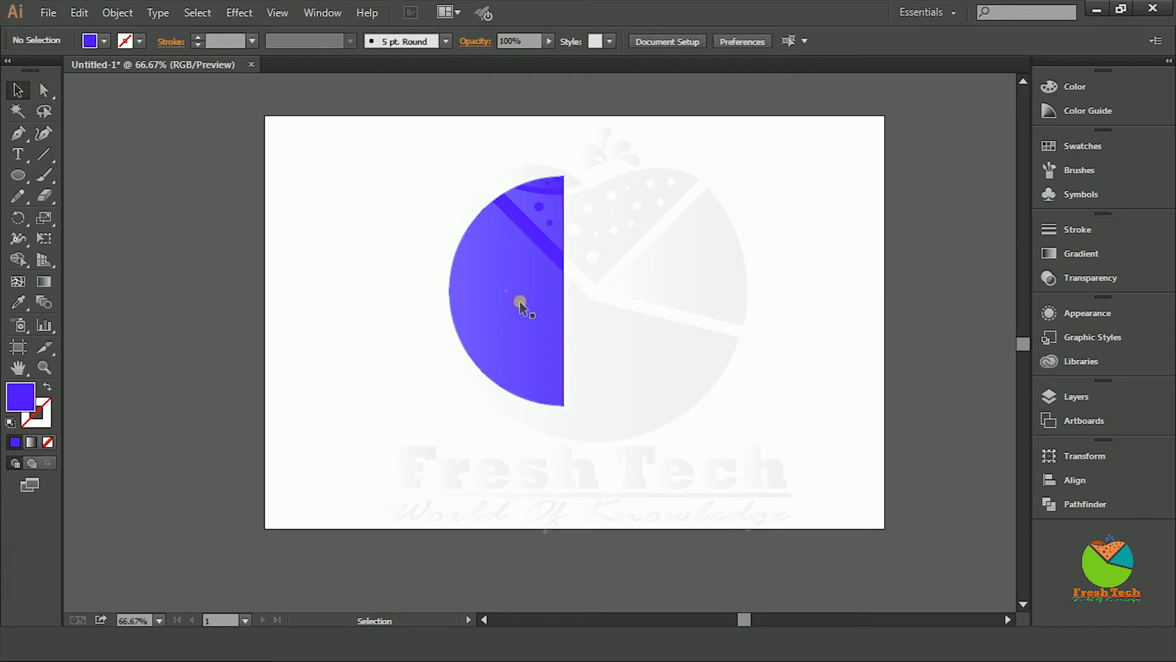
# Step: Start a 3D Revolve effect on the half circle from the Right Edge, with Diffuse Shading and preview on
pyautogui.click(521, 303)
pyautogui.click(239, 13)
pyautogui.moveTo(251, 110)
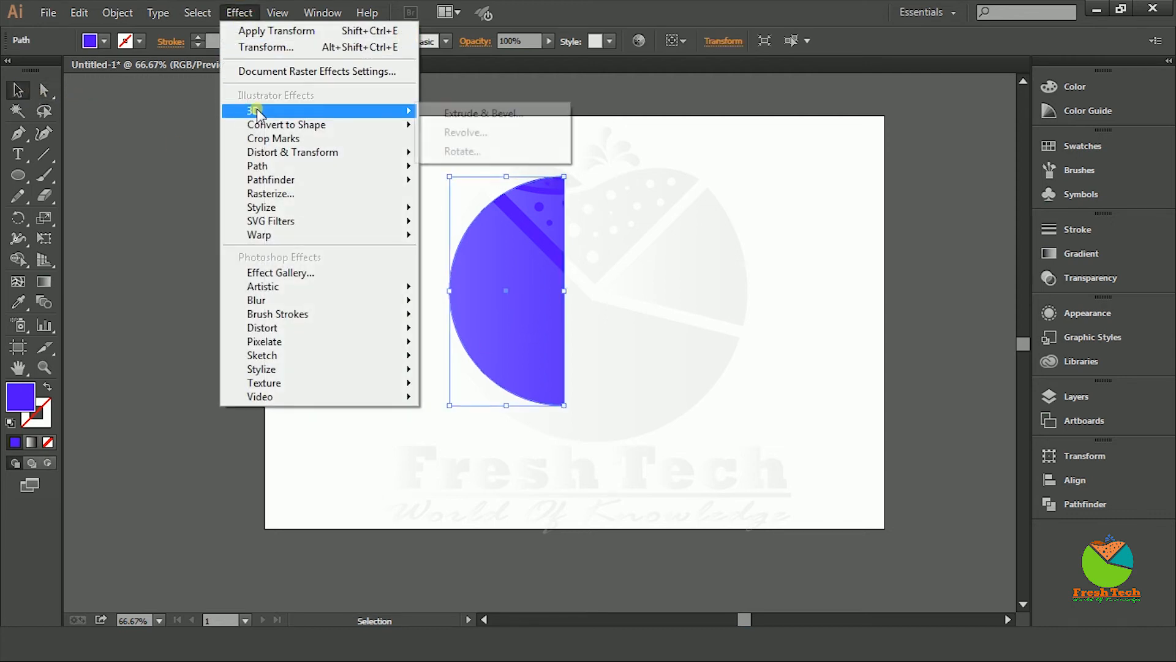
pyautogui.click(478, 132)
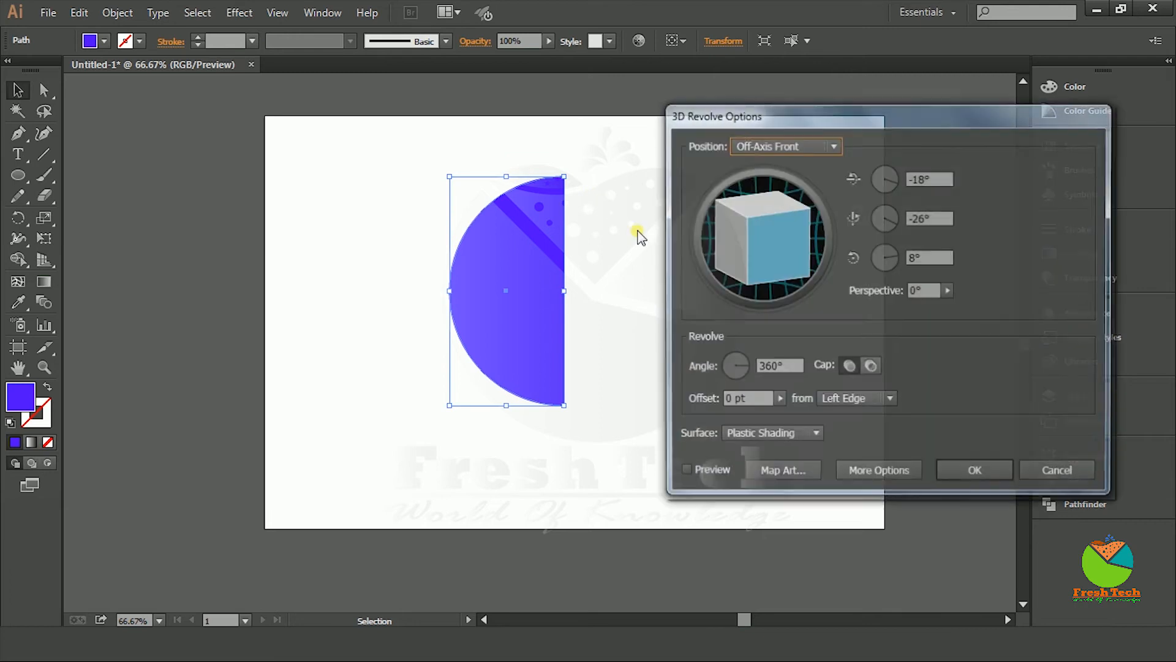
pyautogui.moveTo(823, 118); pyautogui.dragTo(766, 88)
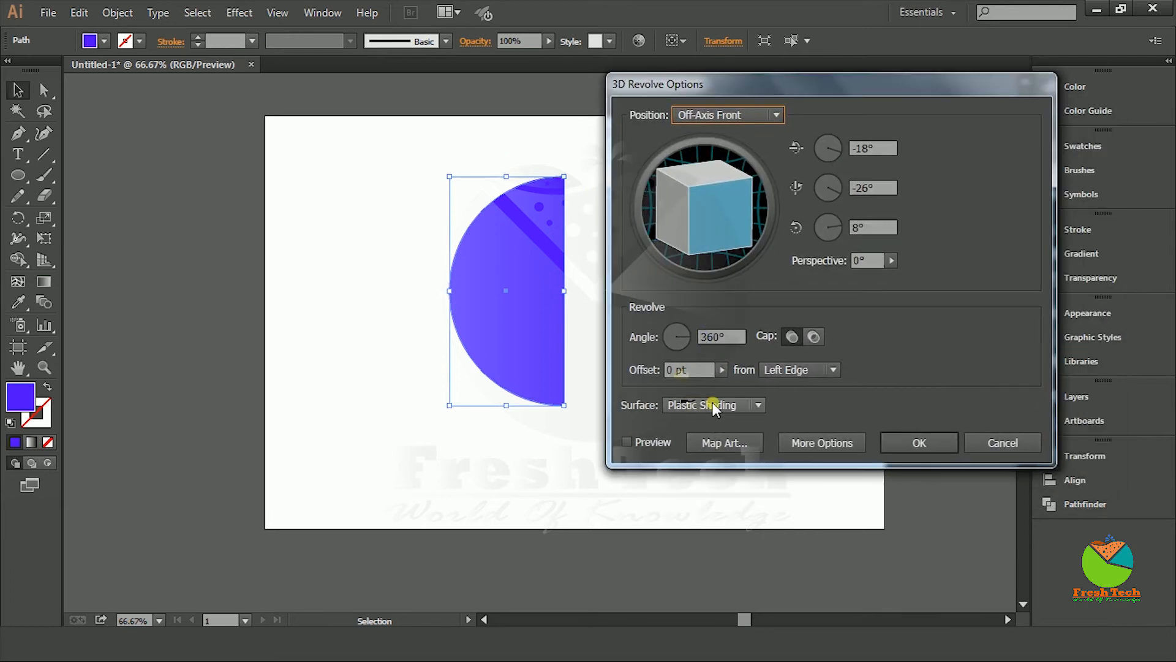
pyautogui.click(806, 370)
pyautogui.click(799, 409)
pyautogui.click(627, 441)
pyautogui.moveTo(773, 85); pyautogui.dragTo(874, 135)
pyautogui.click(854, 452)
pyautogui.click(808, 493)
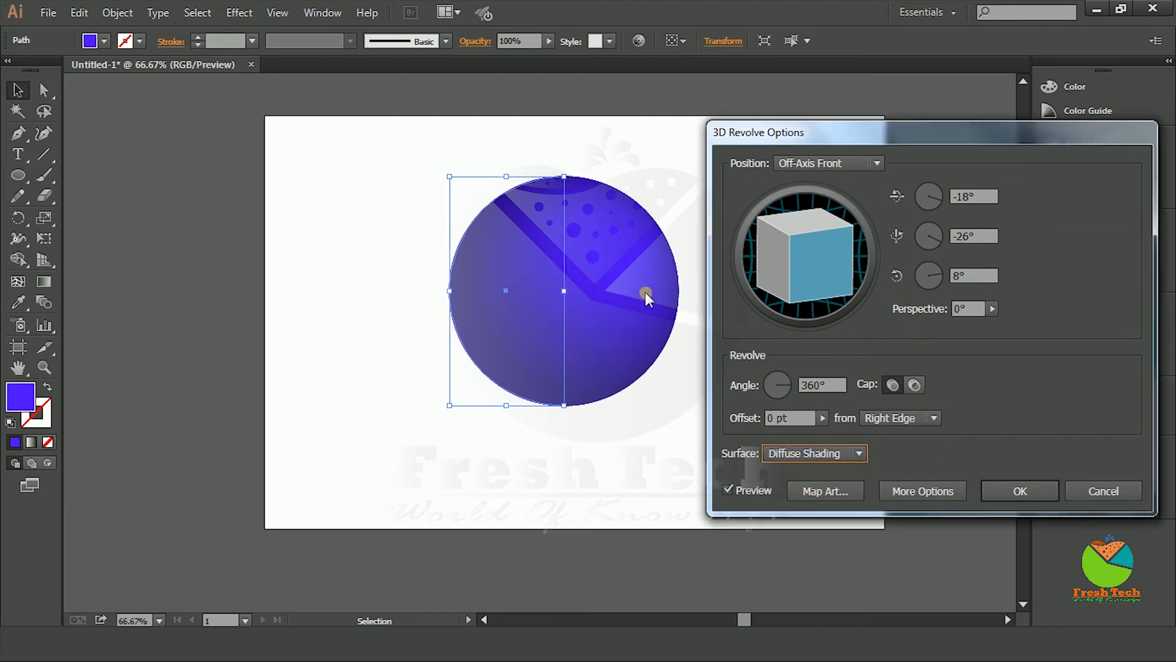
# Step: Rotate the revolved sphere to a custom orientation of 1°, 0° and -21° about its three axes
pyautogui.moveTo(827, 267); pyautogui.dragTo(801, 258)
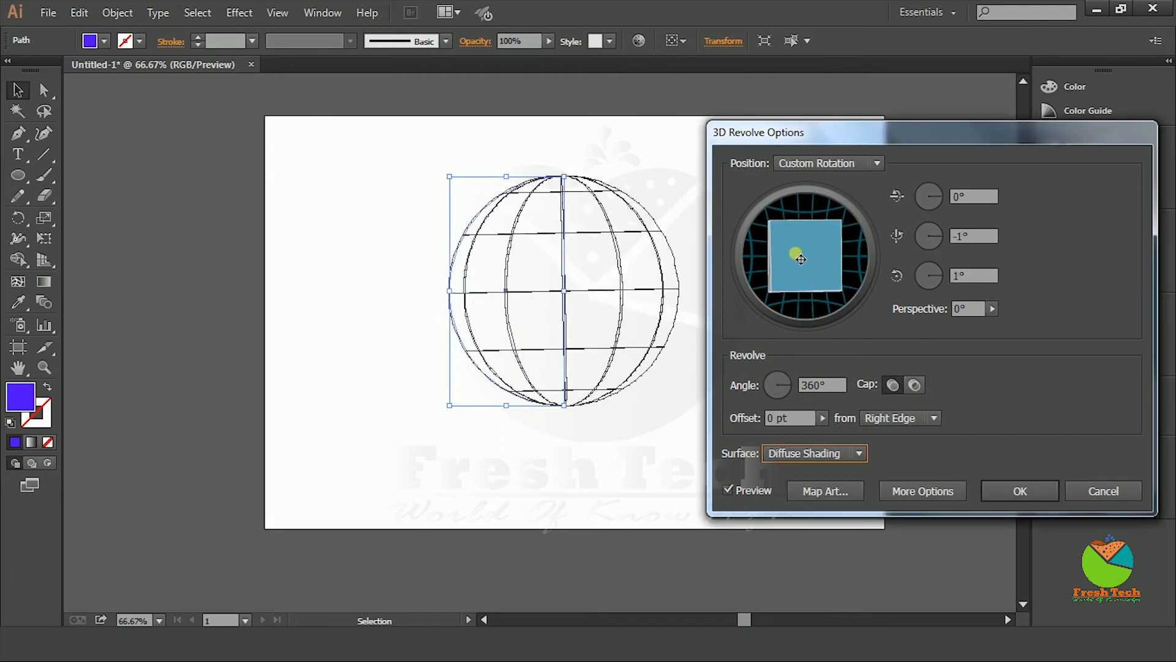
pyautogui.moveTo(991, 237); pyautogui.dragTo(910, 239)
pyautogui.write('0')
pyautogui.moveTo(982, 277); pyautogui.dragTo(913, 269)
pyautogui.write('0')
pyautogui.click(966, 279)
pyautogui.scroll(5, 976, 281)
pyautogui.scroll(-18, 977, 284)
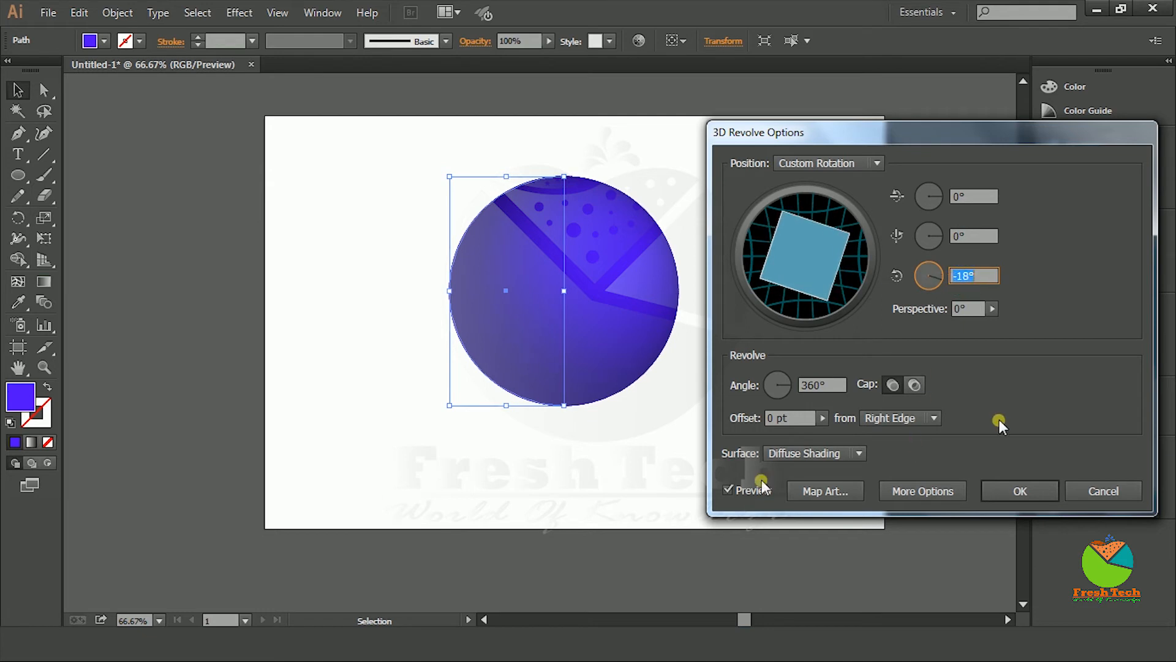
pyautogui.moveTo(831, 252)
pyautogui.mouseDown()
pyautogui.moveTo(846, 262)
pyautogui.moveTo(846, 242)
pyautogui.moveTo(782, 277)
pyautogui.moveTo(777, 267)
pyautogui.mouseUp()
# Step: Open the Map Art settings and map the Pat_gr-1 symbol onto the sphere's surface
pyautogui.click(826, 490)
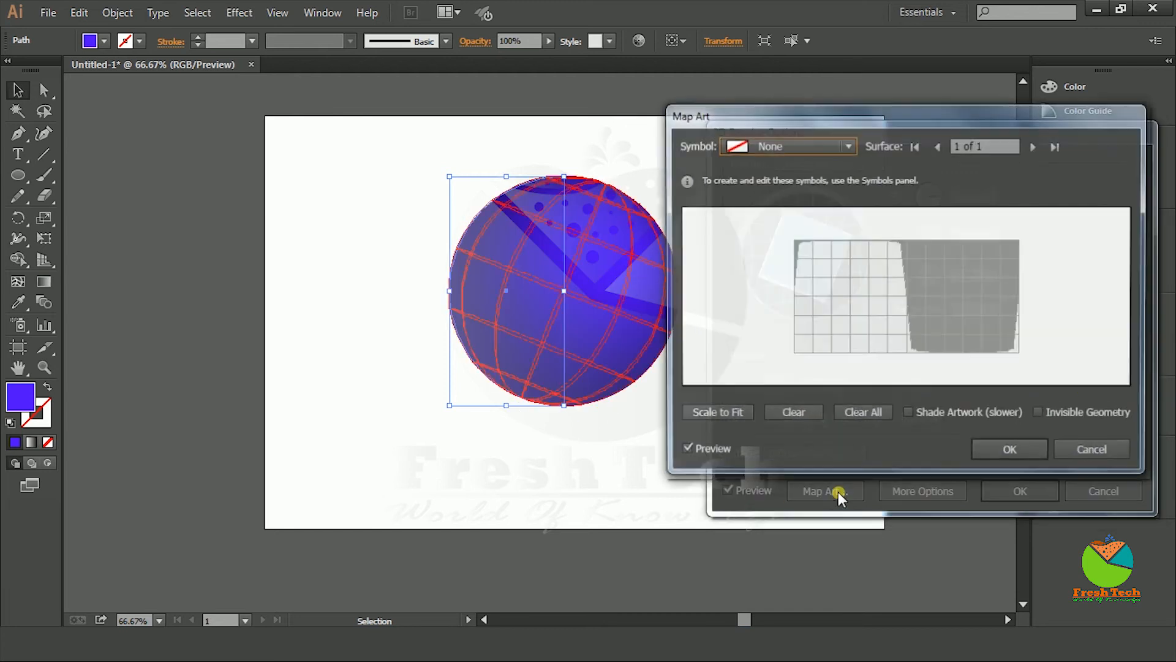
pyautogui.moveTo(878, 116); pyautogui.dragTo(793, 117)
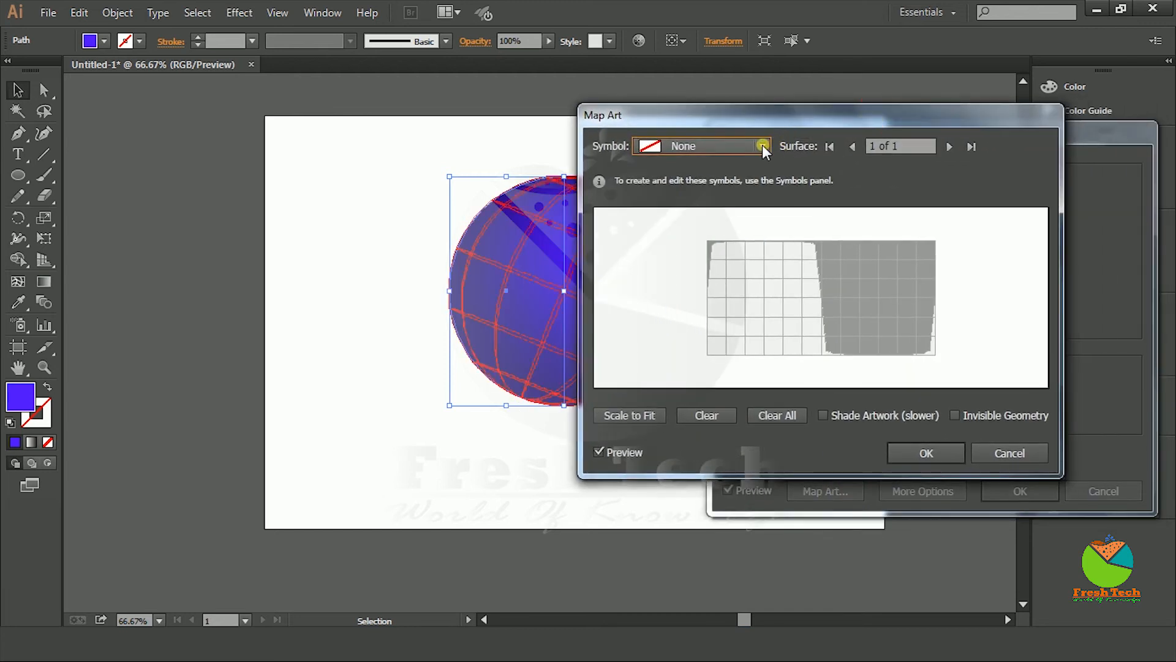
pyautogui.click(762, 145)
pyautogui.click(700, 298)
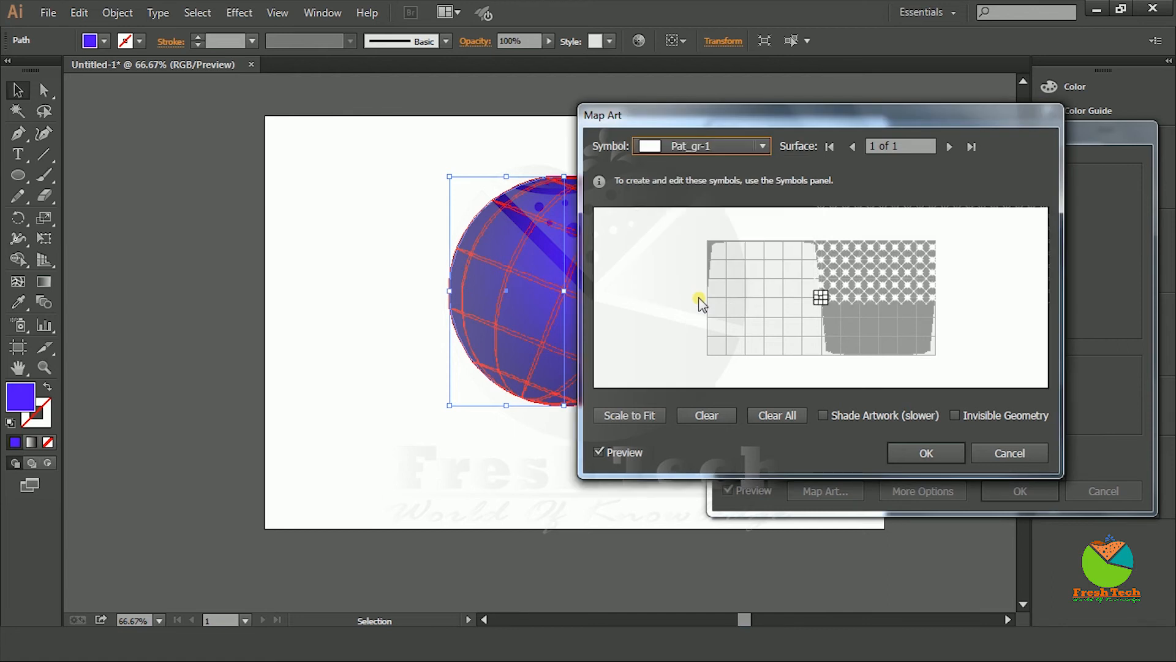
# Step: Enlarge the Map Art window and reposition the star pattern so it covers the whole surface grid
pyautogui.moveTo(710, 114); pyautogui.dragTo(390, 11)
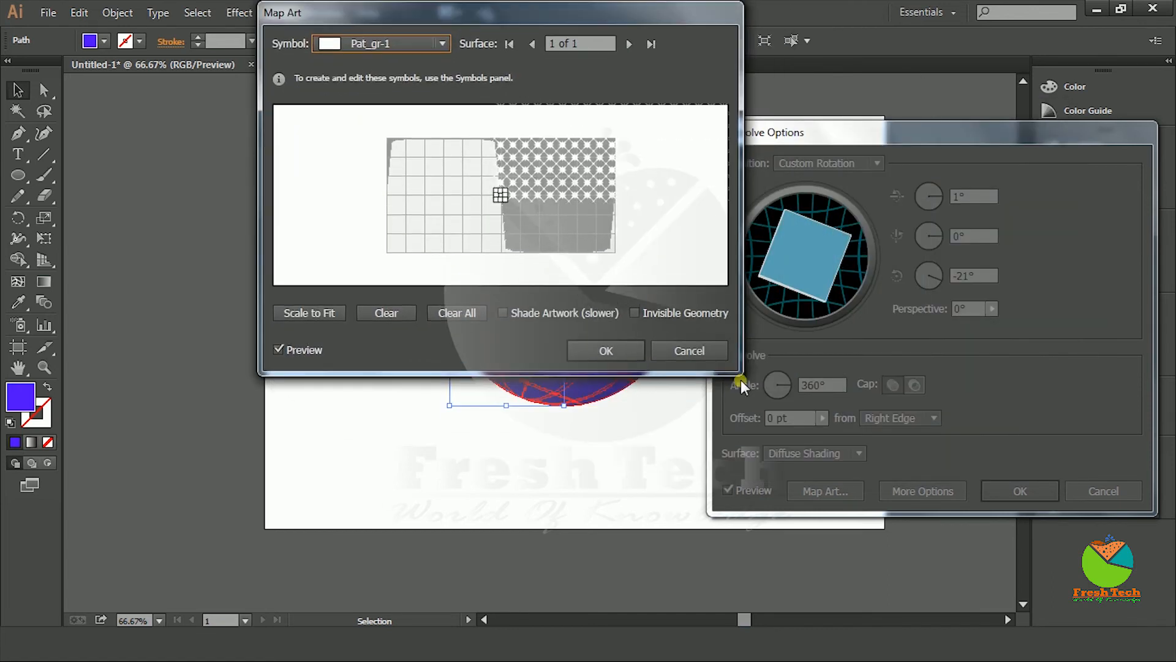
pyautogui.moveTo(824, 450); pyautogui.dragTo(1051, 619)
pyautogui.moveTo(665, 327); pyautogui.dragTo(314, 516)
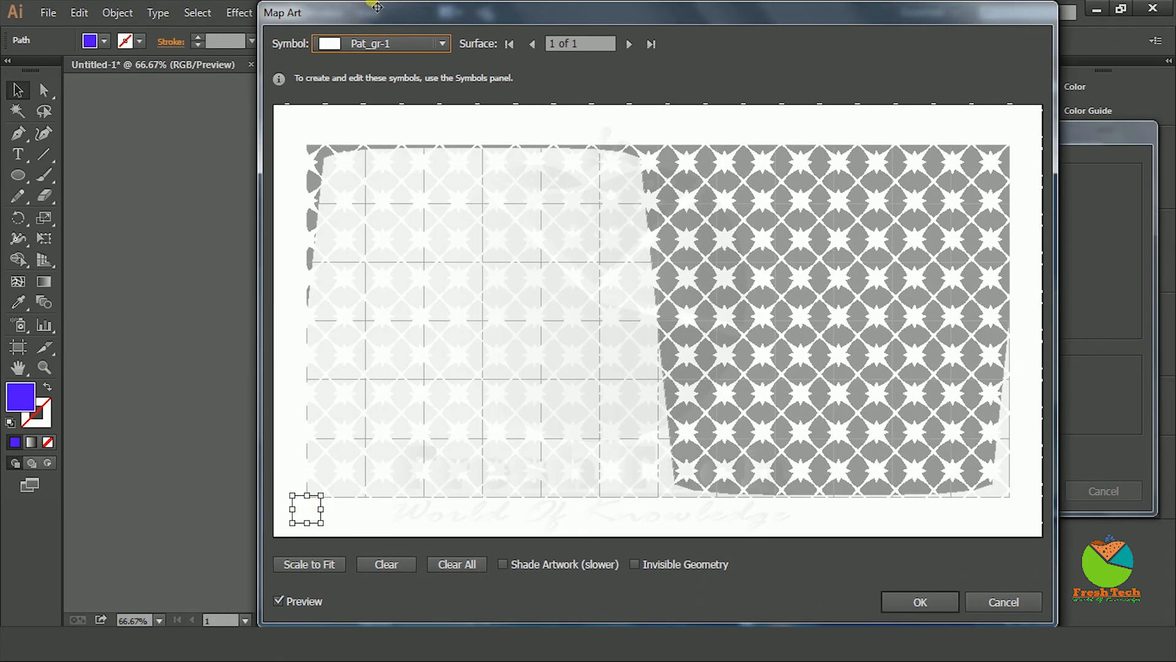
pyautogui.moveTo(377, 6); pyautogui.dragTo(815, 68)
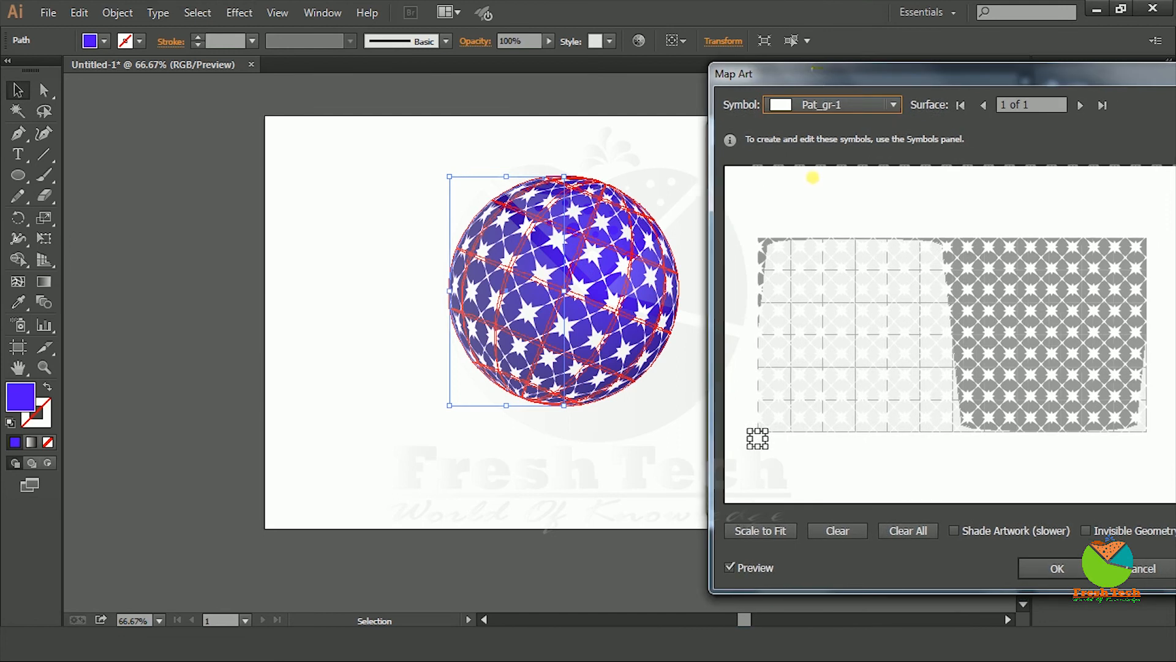
# Step: Scale the mapped star pattern down while keeping the surface covered, and apply the mapping and the 3D Revolve effect
pyautogui.moveTo(757, 454); pyautogui.dragTo(762, 446)
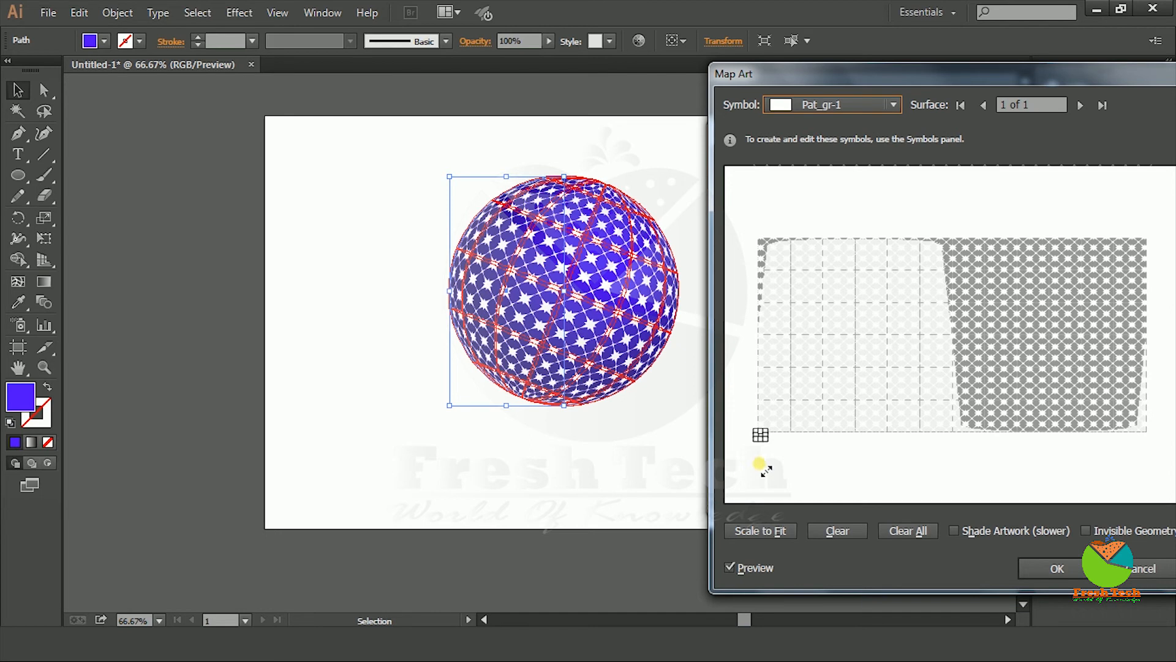
pyautogui.moveTo(825, 43); pyautogui.dragTo(527, 11)
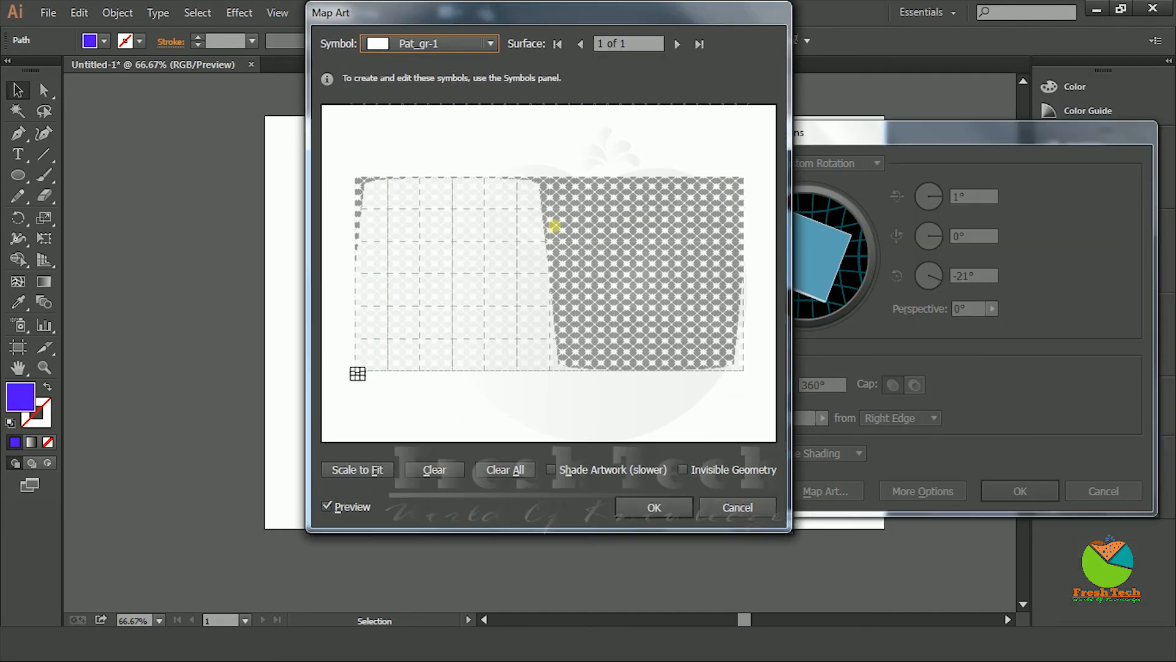
pyautogui.moveTo(791, 532); pyautogui.dragTo(1137, 617)
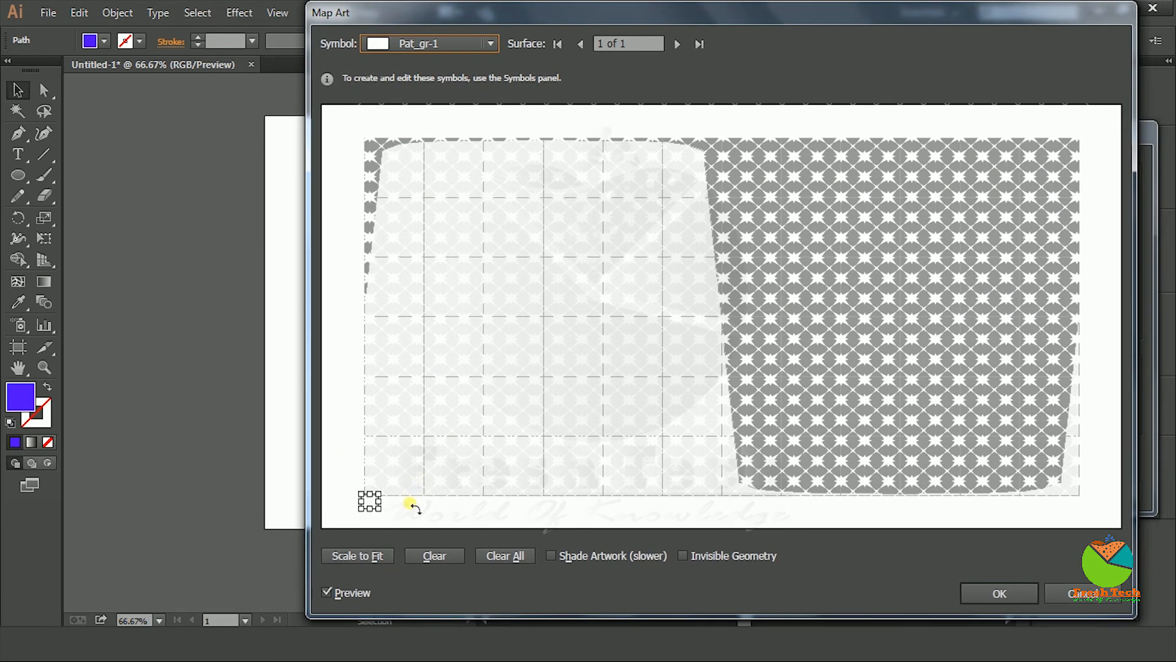
pyautogui.moveTo(366, 516)
pyautogui.mouseDown()
pyautogui.moveTo(355, 527)
pyautogui.moveTo(363, 521)
pyautogui.mouseUp()
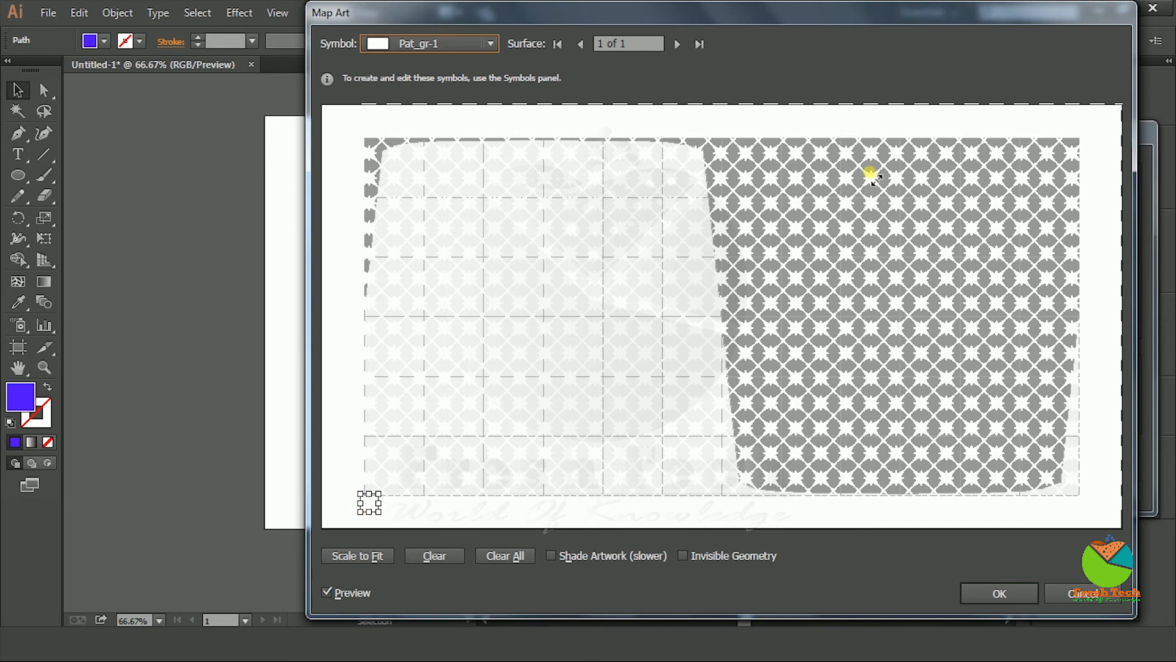
pyautogui.moveTo(644, 12); pyautogui.dragTo(441, 51)
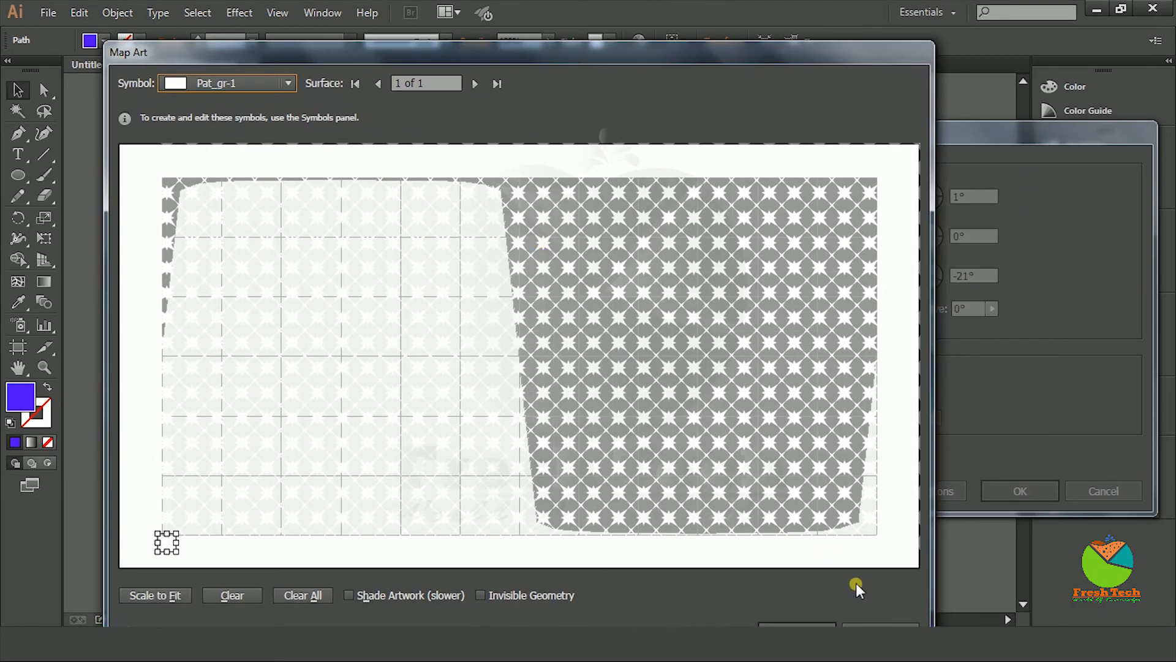
pyautogui.moveTo(110, 51); pyautogui.dragTo(178, 40)
pyautogui.click(778, 459)
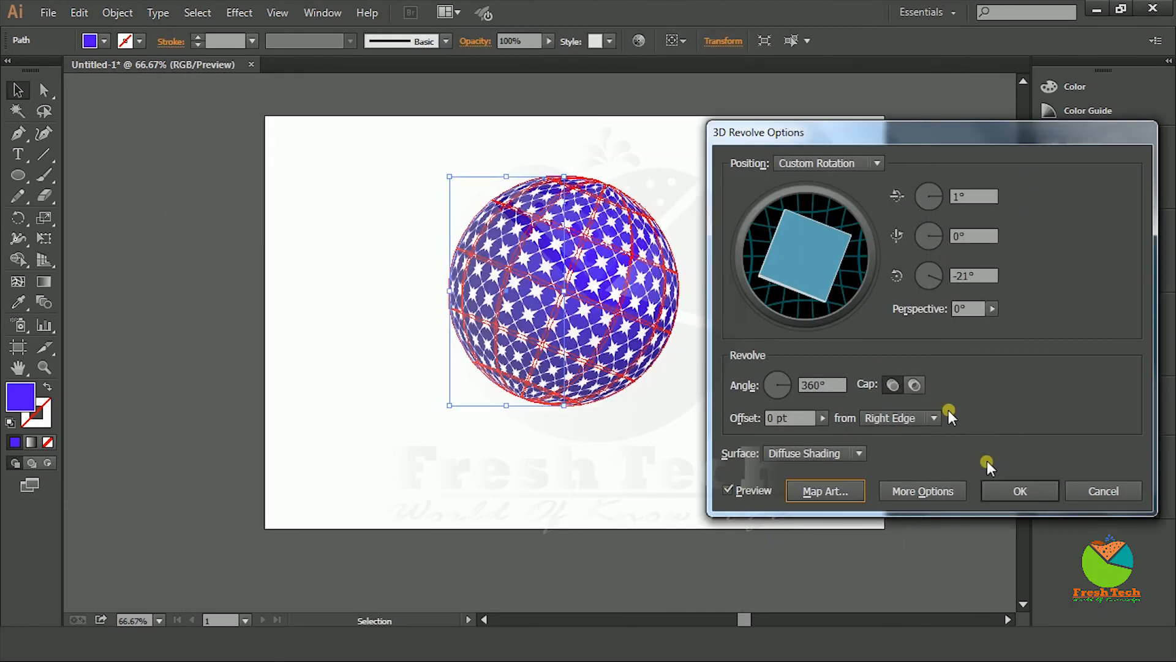
pyautogui.click(1020, 490)
pyautogui.click(921, 354)
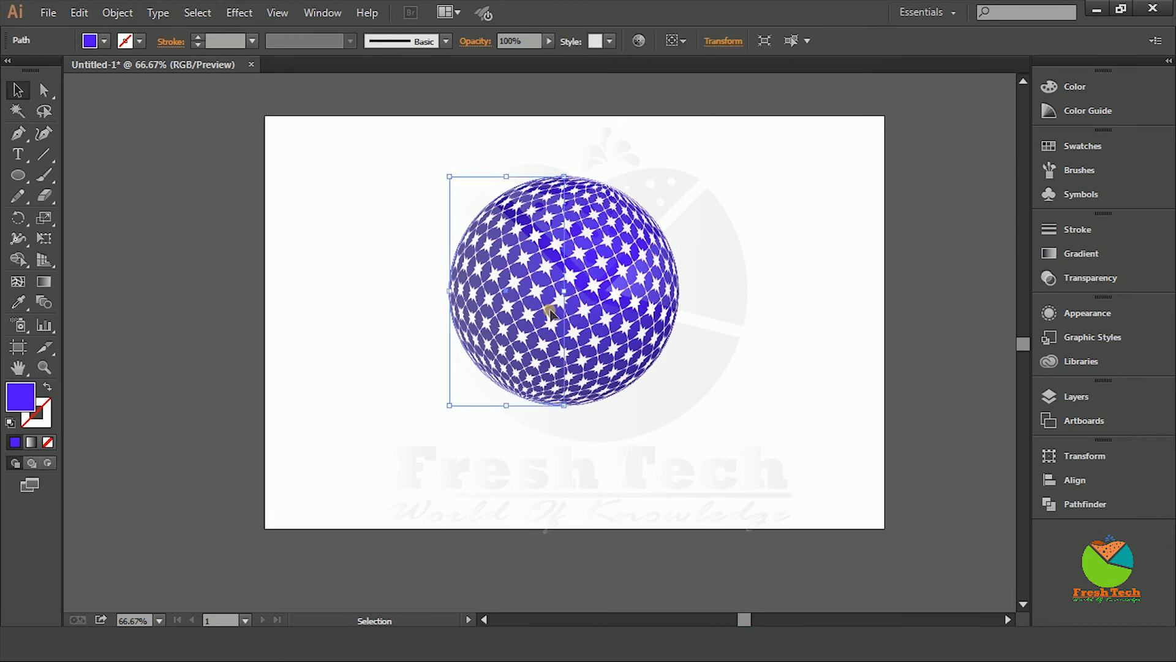
# Step: Move the star-patterned sphere close to the centre of the artboard and deselect it
pyautogui.moveTo(569, 306)
pyautogui.mouseDown()
pyautogui.moveTo(587, 300)
pyautogui.moveTo(550, 313)
pyautogui.mouseUp()
pyautogui.click(826, 318)
pyautogui.scroll(1, 760, 355)
pyautogui.scroll(-1, 803, 319)
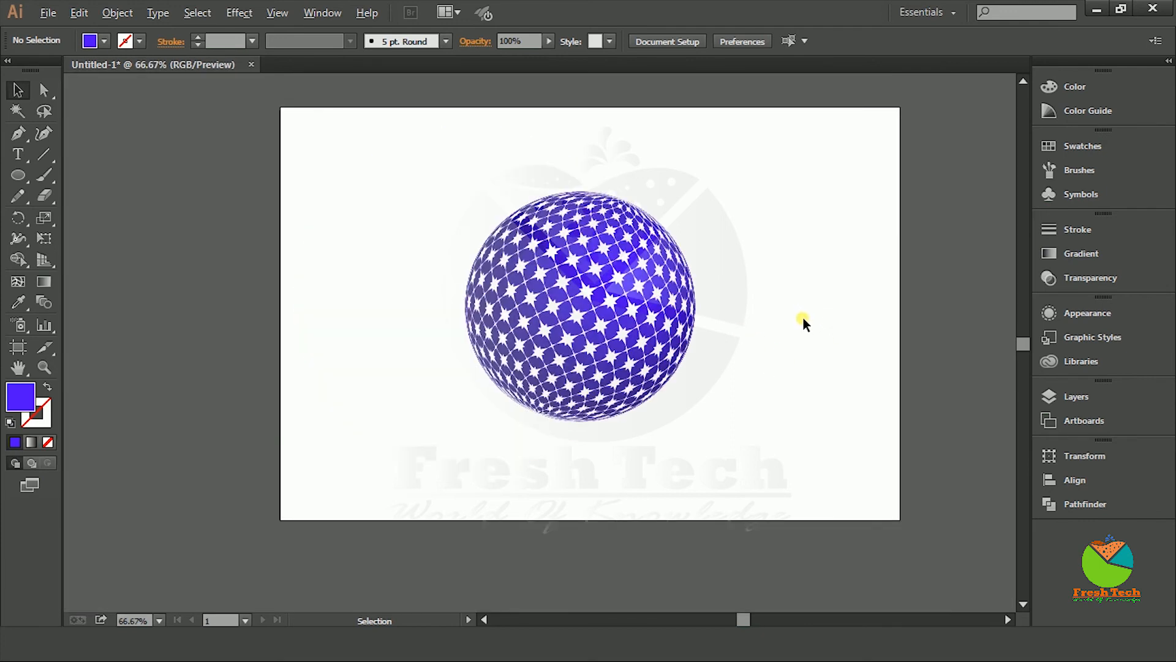
# Step: Draw a rectangle covering the whole artboard and fill it with a radial gradient
pyautogui.click(29, 177)
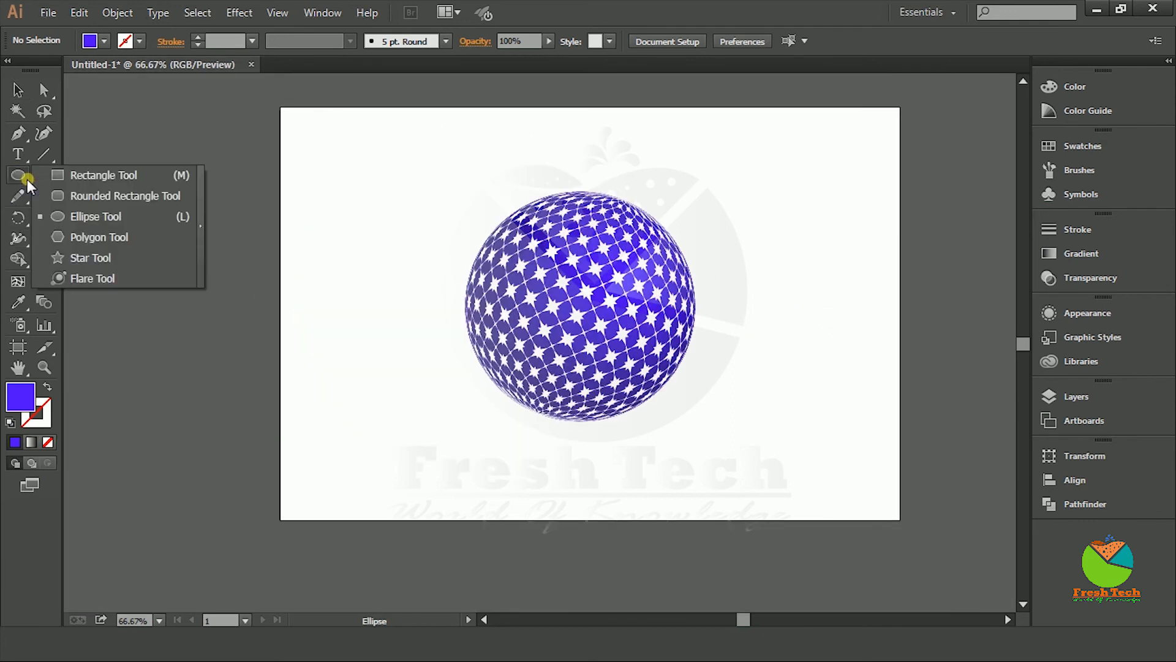
pyautogui.click(73, 178)
pyautogui.moveTo(280, 107); pyautogui.dragTo(900, 520)
pyautogui.click(1082, 254)
pyautogui.click(31, 442)
pyautogui.click(960, 239)
pyautogui.click(946, 270)
# Step: Set the outer stop of the rectangle's gradient to dark purple #300082 using RGB values 48, 0 and 130
pyautogui.doubleClick(999, 351)
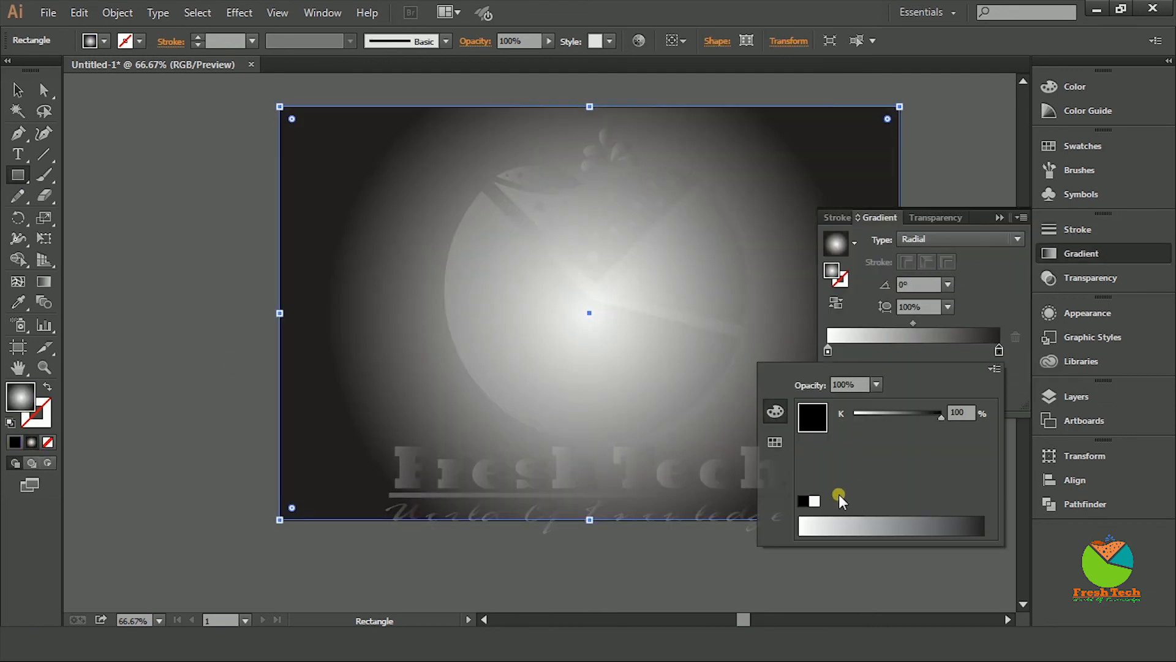
pyautogui.click(775, 442)
pyautogui.click(912, 419)
pyautogui.click(775, 412)
pyautogui.moveTo(869, 446); pyautogui.dragTo(879, 419)
pyautogui.moveTo(903, 475)
pyautogui.mouseDown()
pyautogui.moveTo(870, 475)
pyautogui.moveTo(888, 476)
pyautogui.mouseUp()
pyautogui.click(934, 527)
pyautogui.click(934, 529)
pyautogui.click(934, 532)
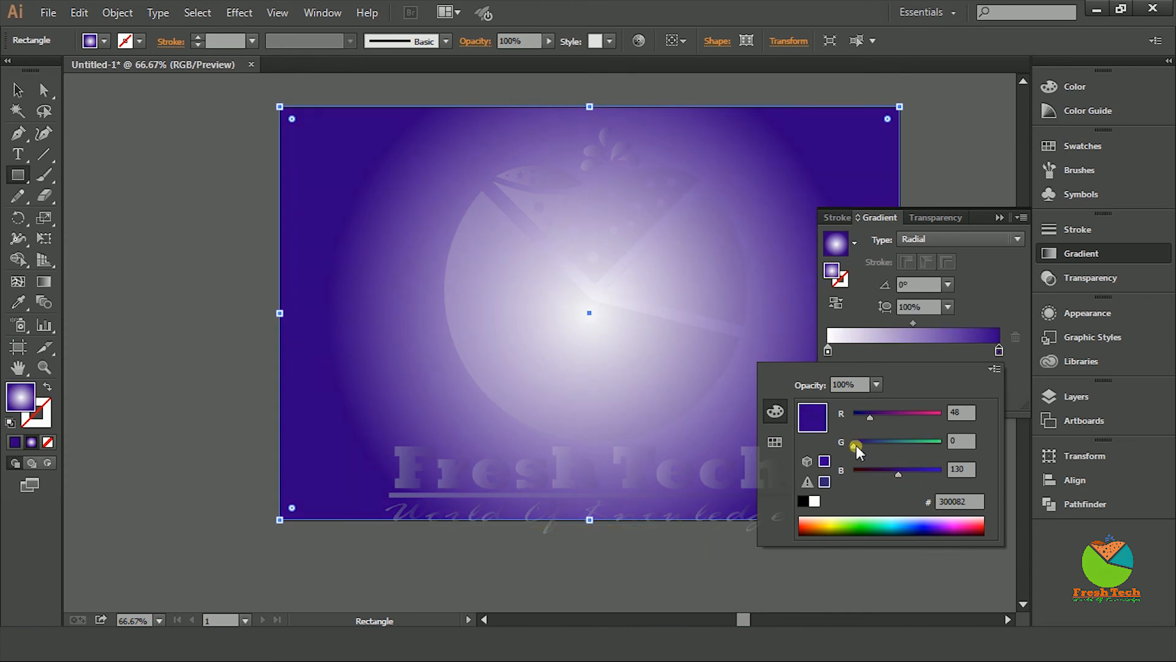
pyautogui.click(775, 442)
# Step: Send the purple gradient rectangle to the back, behind the sphere
pyautogui.click(15, 91)
pyautogui.rightClick(830, 152)
pyautogui.moveTo(870, 399)
pyautogui.click(688, 435)
# Step: Draw a flat ellipse of about 303 by 19 px, place it under the sphere's base and arrange it behind the sphere
pyautogui.moveTo(27, 185); pyautogui.dragTo(77, 211)
pyautogui.moveTo(478, 419)
pyautogui.mouseDown()
pyautogui.moveTo(625, 454)
pyautogui.moveTo(653, 432)
pyautogui.mouseUp()
pyautogui.click(18, 90)
pyautogui.moveTo(582, 426)
pyautogui.mouseDown()
pyautogui.moveTo(596, 433)
pyautogui.moveTo(580, 442)
pyautogui.mouseUp()
pyautogui.moveTo(607, 435); pyautogui.dragTo(607, 423)
pyautogui.rightClick(607, 422)
pyautogui.moveTo(653, 392)
pyautogui.click(839, 430)
# Step: Fill the flat ellipse under the sphere with solid black
pyautogui.doubleClick(22, 397)
pyautogui.click(454, 181)
pyautogui.click(15, 442)
pyautogui.click(845, 188)
pyautogui.click(1019, 79)
pyautogui.click(1063, 80)
# Step: Apply a Gaussian Blur to the black ellipse to turn it into a soft shadow
pyautogui.click(239, 13)
pyautogui.click(456, 302)
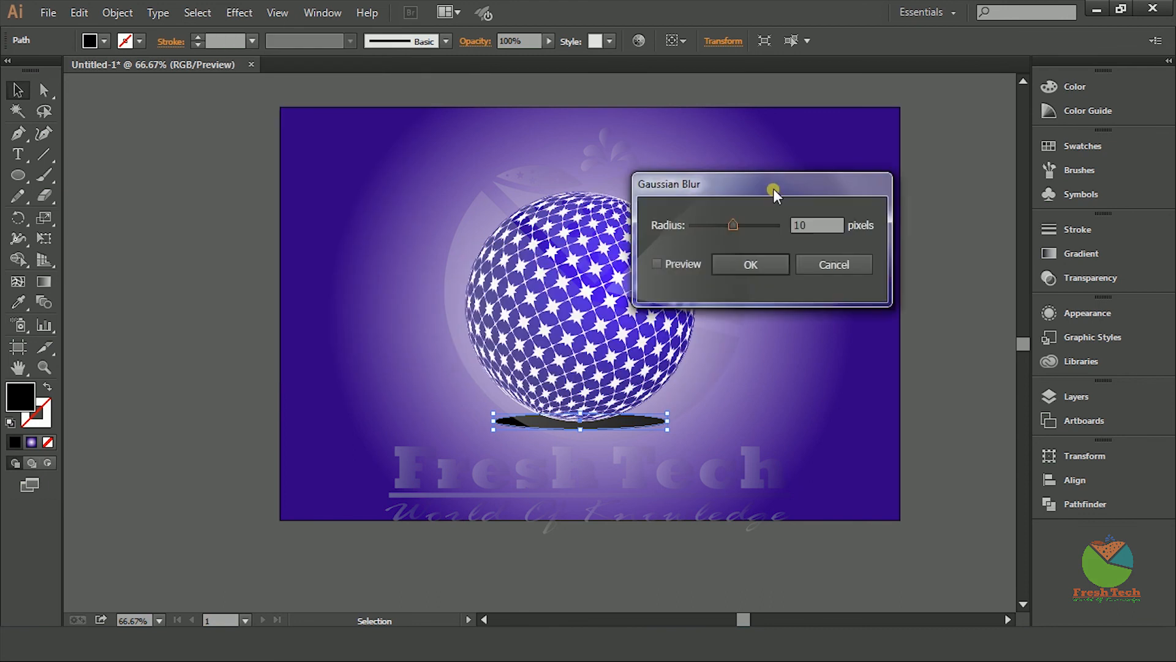
pyautogui.moveTo(751, 228); pyautogui.dragTo(737, 228)
pyautogui.click(752, 265)
# Step: Set the shadow's opacity to 70% and deselect it
pyautogui.click(645, 423)
pyautogui.click(1090, 278)
pyautogui.click(936, 238)
pyautogui.write('70')
pyautogui.press('Return')
pyautogui.click(946, 339)
# Step: Create a 400 px circle and align it exactly over the sphere
pyautogui.click(18, 175)
pyautogui.click(593, 307)
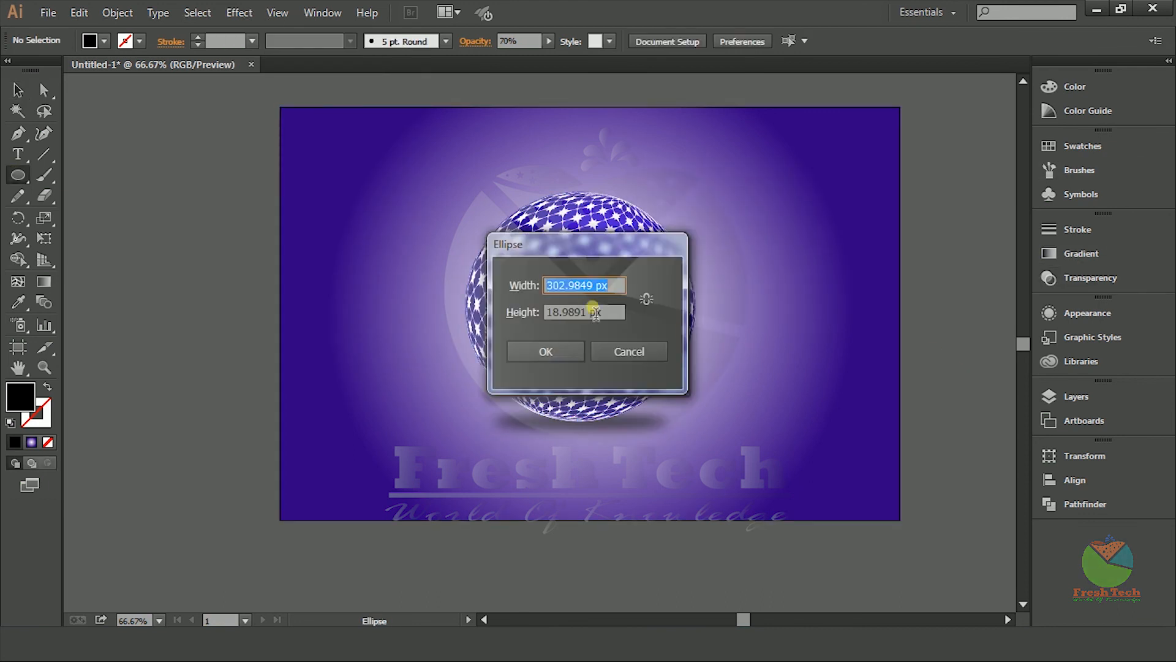
pyautogui.write('400')
pyautogui.press('Return')
pyautogui.moveTo(611, 316); pyautogui.dragTo(579, 321)
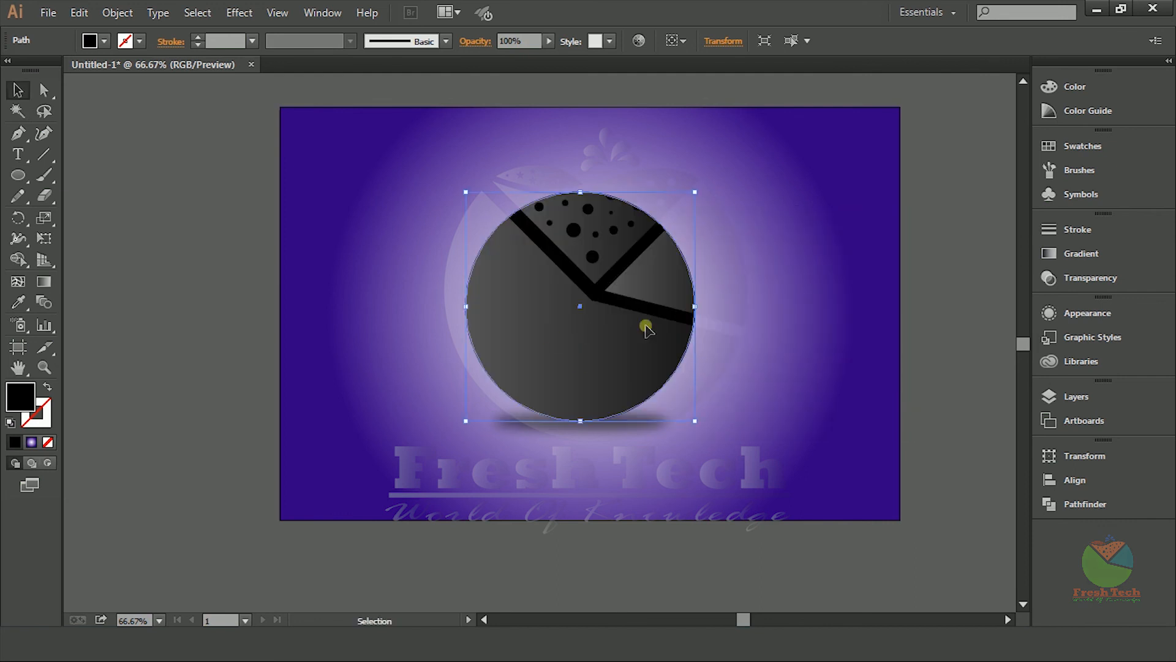
# Step: Fill the overlay circle with a reversed black-and-white radial gradient, dark in the centre and white at the edge
pyautogui.click(31, 441)
pyautogui.click(855, 243)
pyautogui.click(756, 277)
pyautogui.click(960, 239)
pyautogui.click(932, 265)
pyautogui.click(837, 303)
# Step: Shift the gradient's midpoint outward and move its dark stop to 24.63% to narrow the white rim
pyautogui.moveTo(913, 323); pyautogui.dragTo(962, 323)
pyautogui.doubleClick(827, 350)
pyautogui.moveTo(827, 350); pyautogui.dragTo(870, 351)
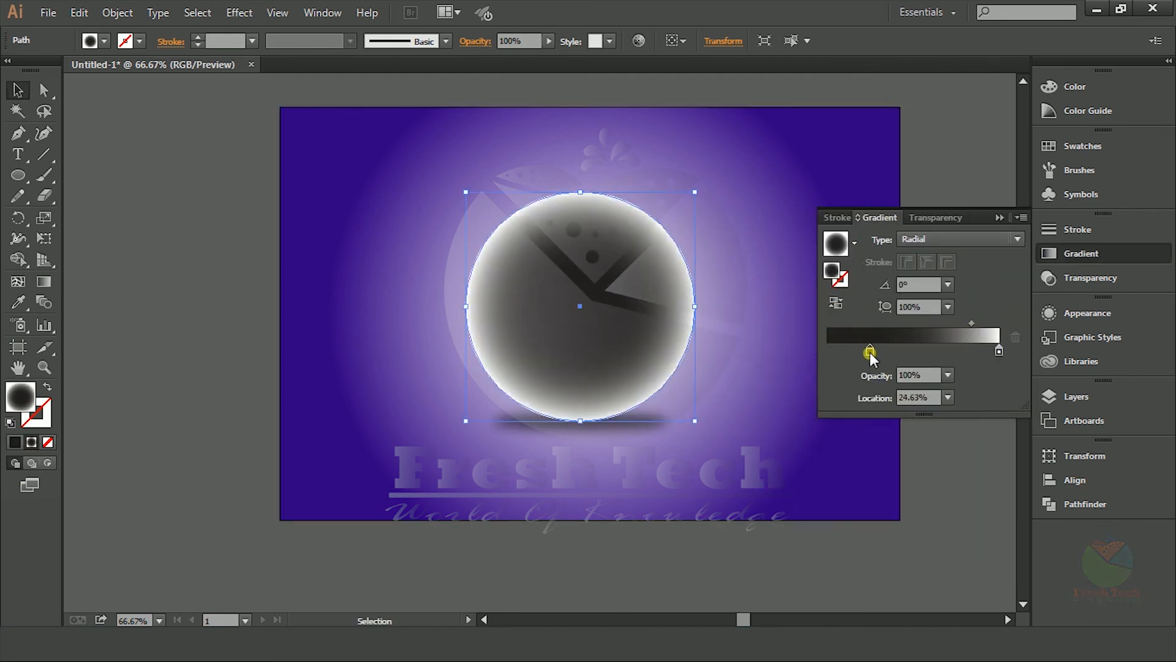
# Step: Set the overlay circle's blending mode to Screen and deselect everything
pyautogui.click(935, 217)
pyautogui.click(851, 236)
pyautogui.click(882, 373)
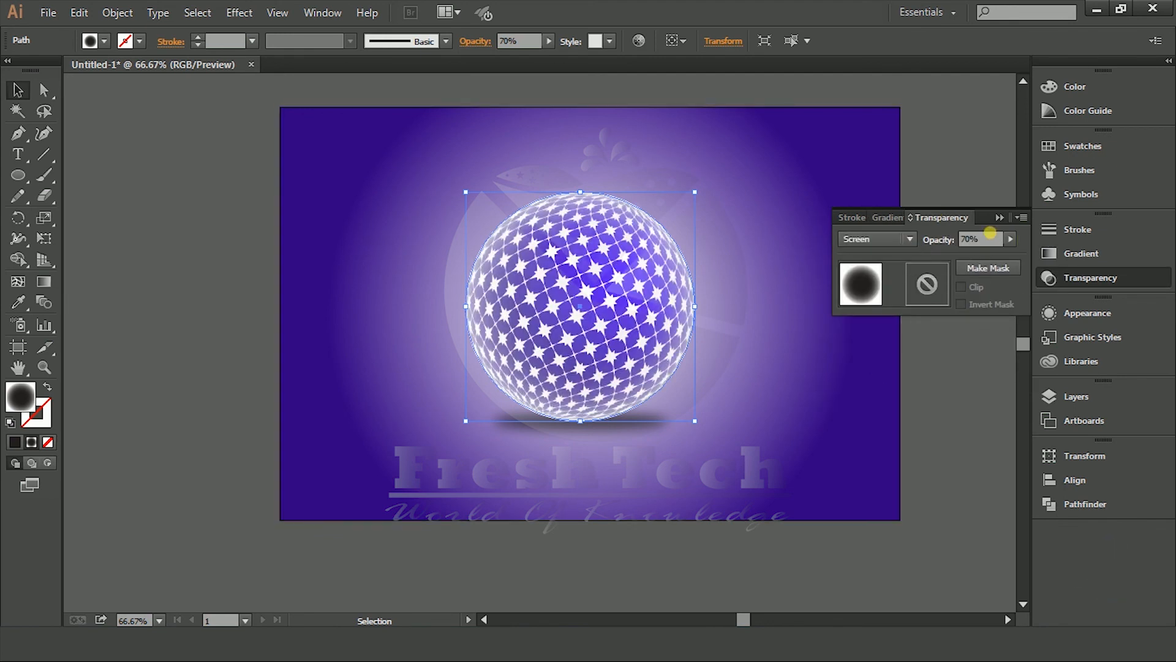
pyautogui.hotkey('ctrl', 'shift', 'a')
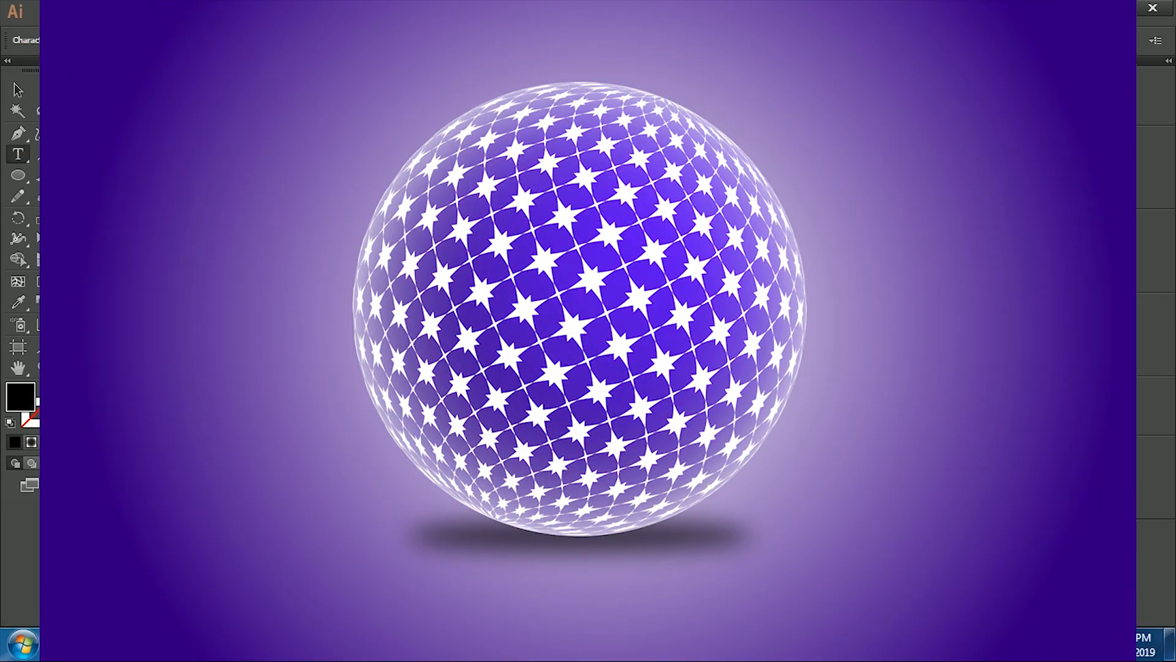